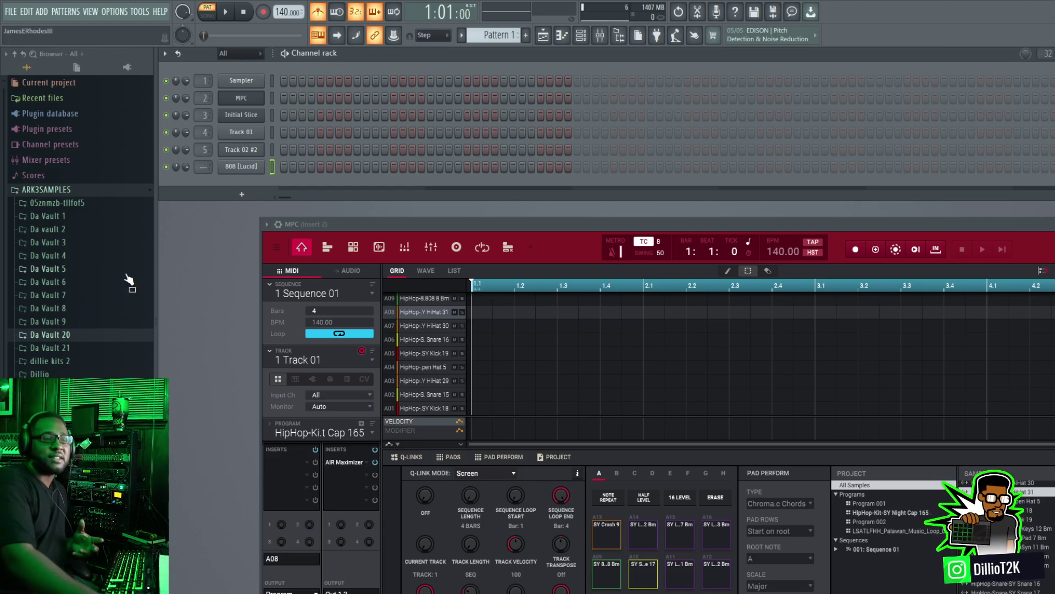
Step: Record a four-bar drum pattern of kick, snare, closed hi-hat and open hat on Track 01 of the MPC plugin
left_click_drag(534, 230, 480, 128)
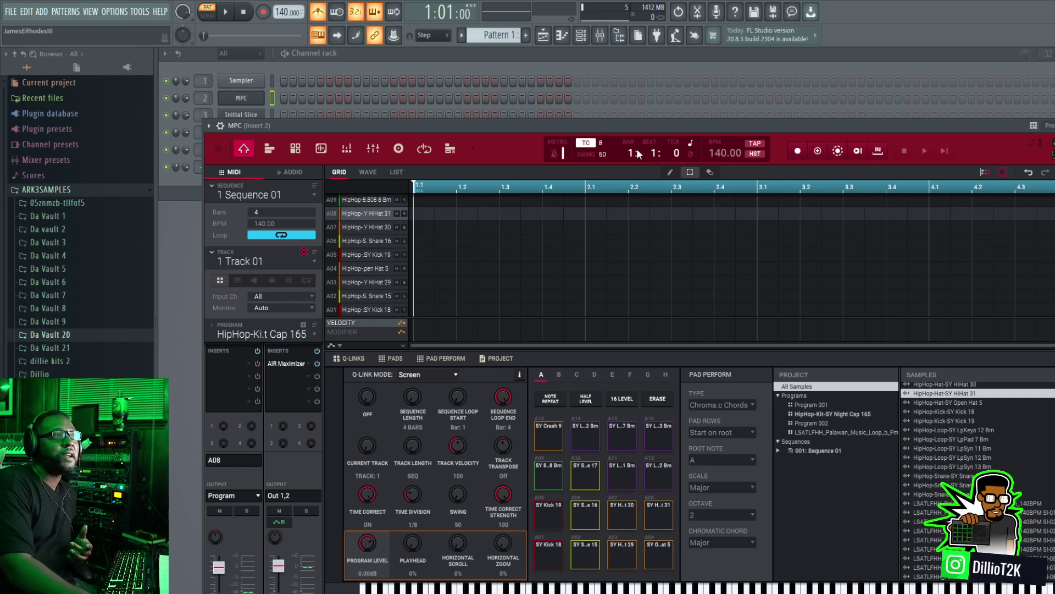
left_click_drag(586, 131, 620, 203)
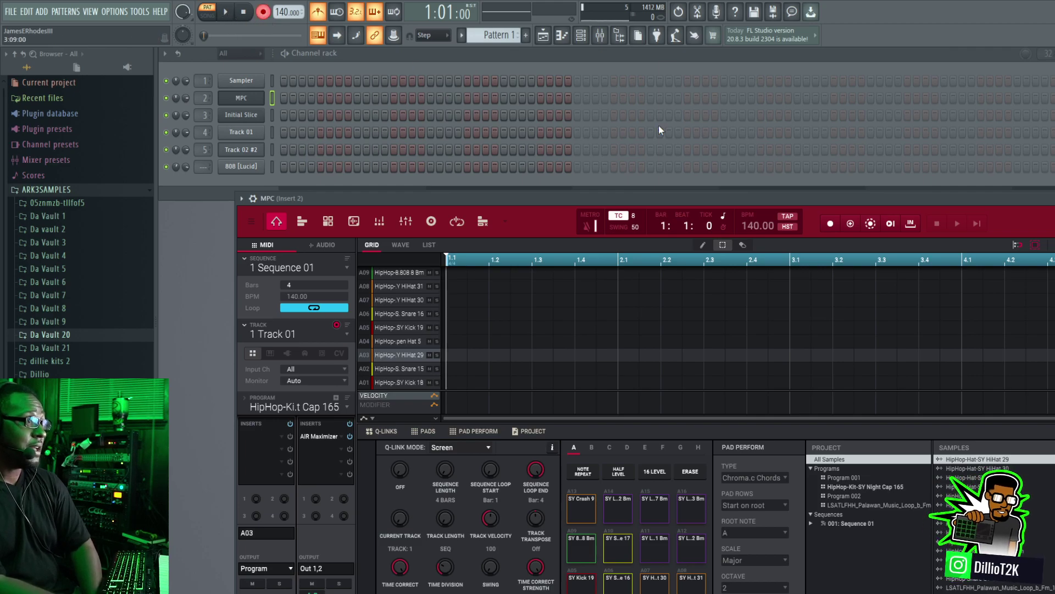
left_click_drag(818, 197, 796, 117)
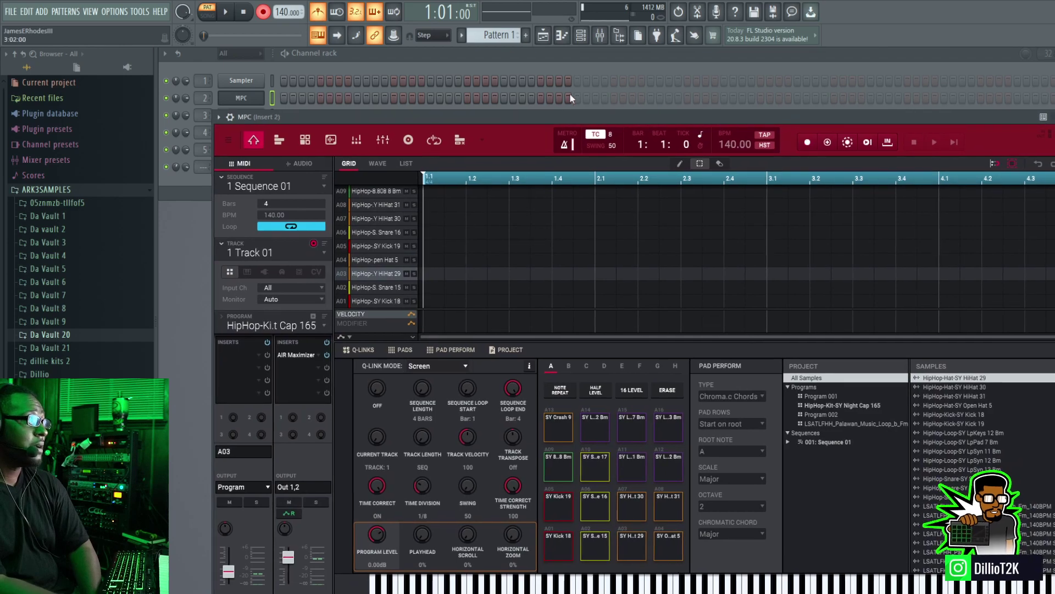
left_click(226, 15)
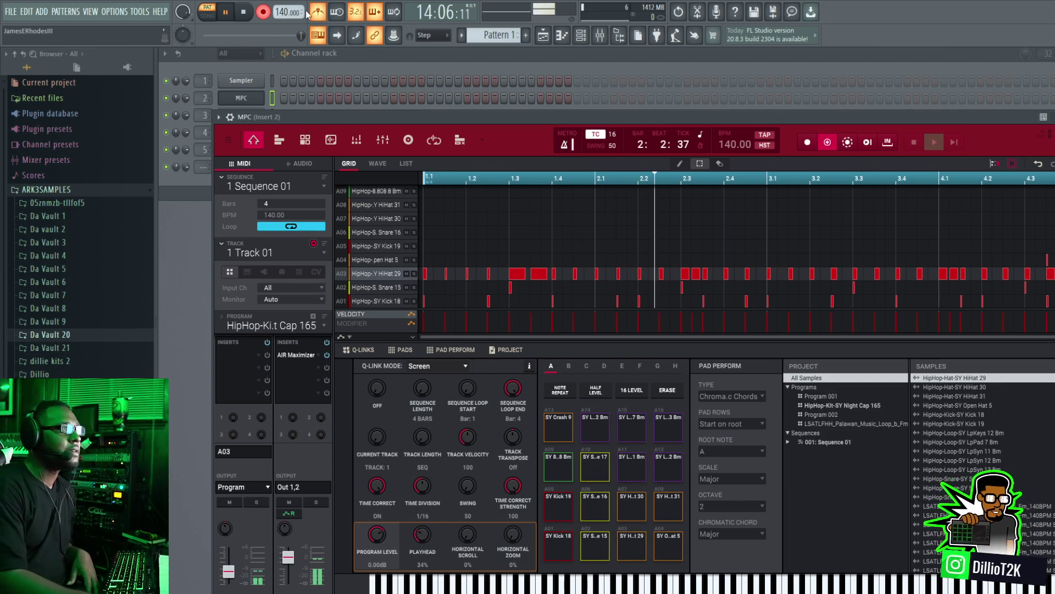
key("space")
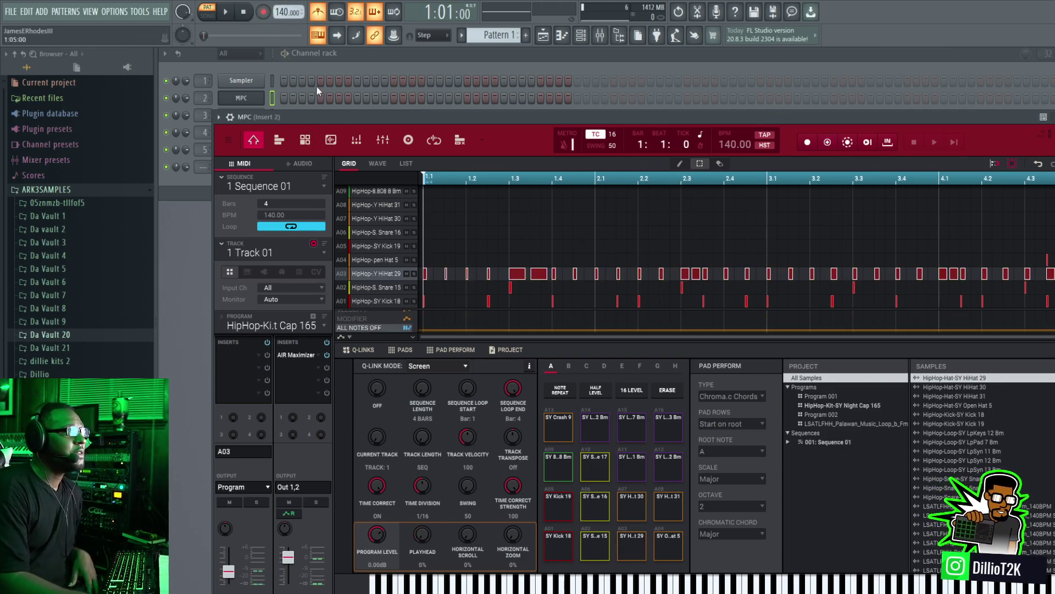
Step: Open the 808 [Lucid] channel's settings and place an 808 hit on step 1
left_click_drag(334, 117, 338, 230)
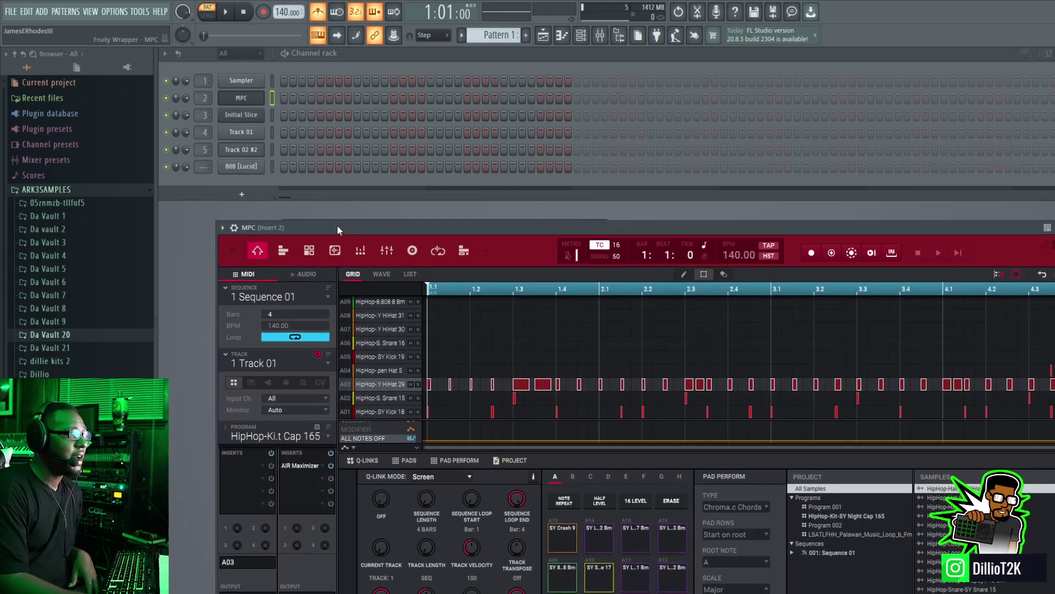
left_click(253, 172)
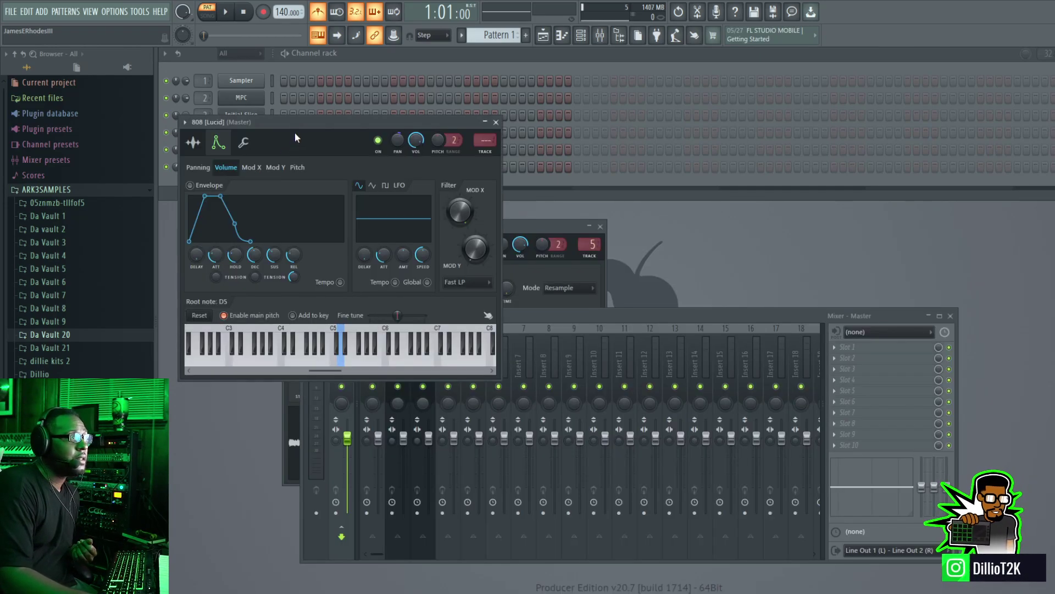
left_click_drag(304, 120, 312, 248)
left_click(244, 170)
right_click(242, 170)
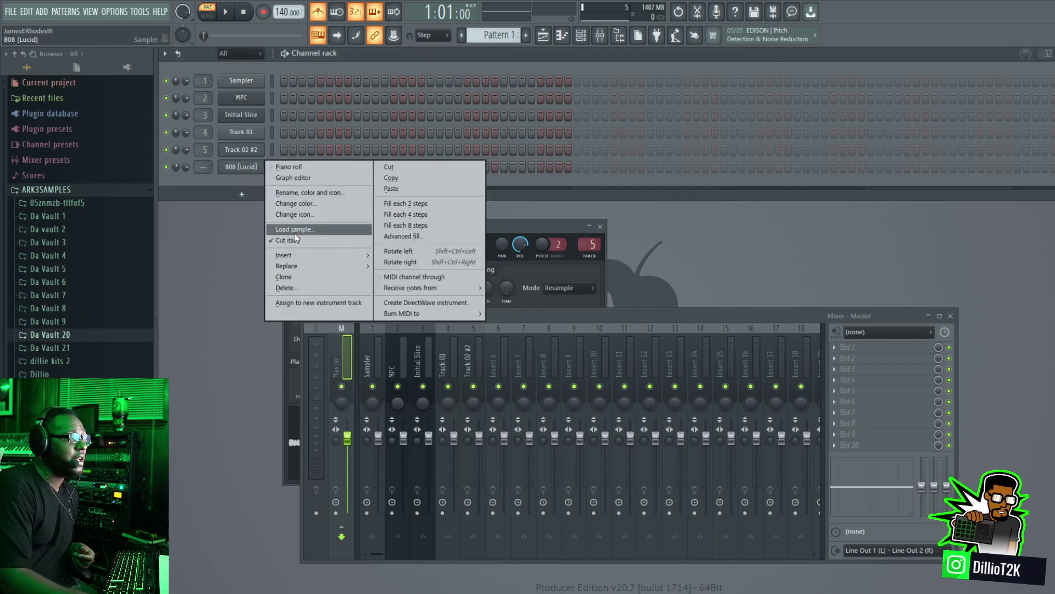
left_click(229, 203)
left_click(243, 171)
left_click_drag(292, 168, 286, 168)
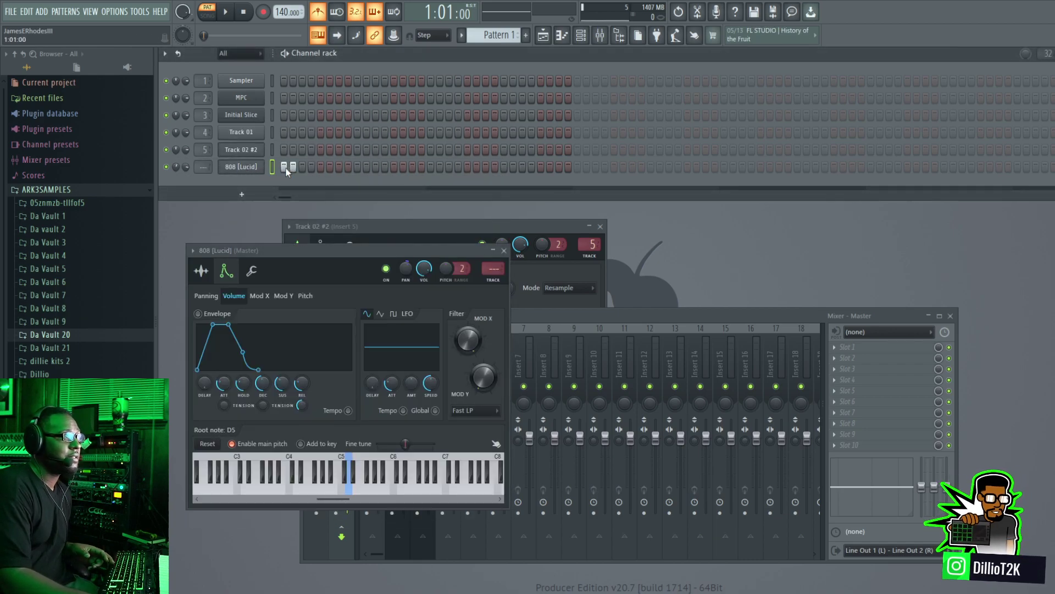
Step: Add 808 [Lucid] hits on steps 21, 27, 13, 15 and 17 while the pattern plays
key("space")
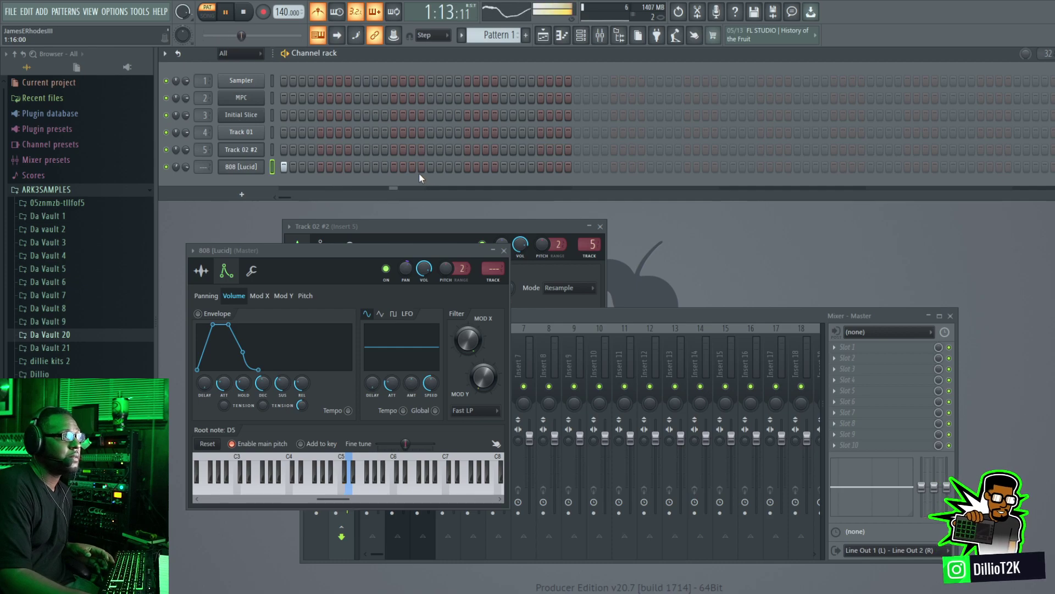
left_click(467, 166)
left_click(522, 167)
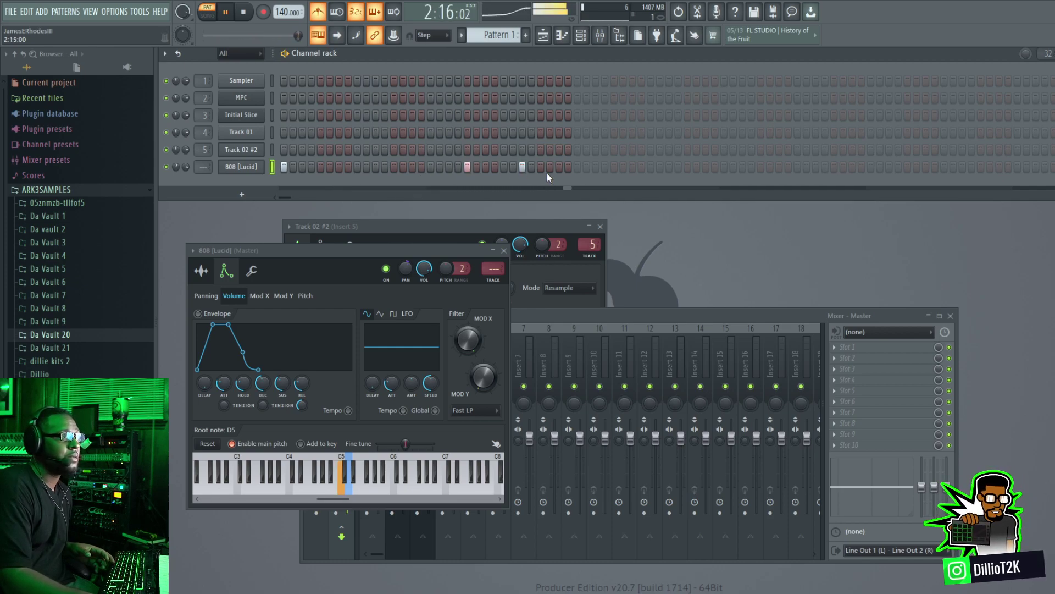
left_click(394, 168)
left_click(412, 168)
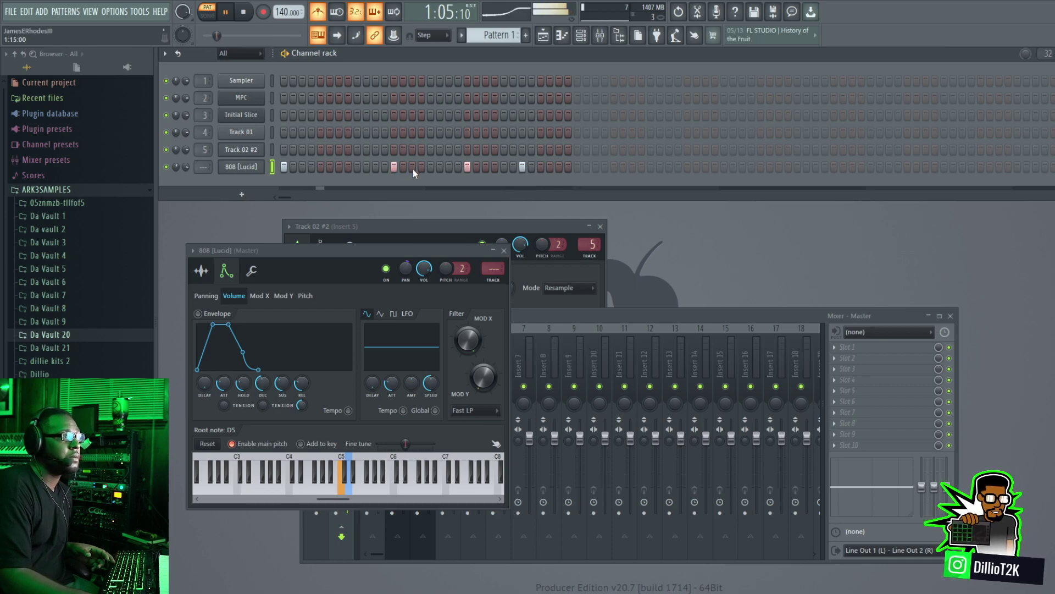
left_click(430, 167)
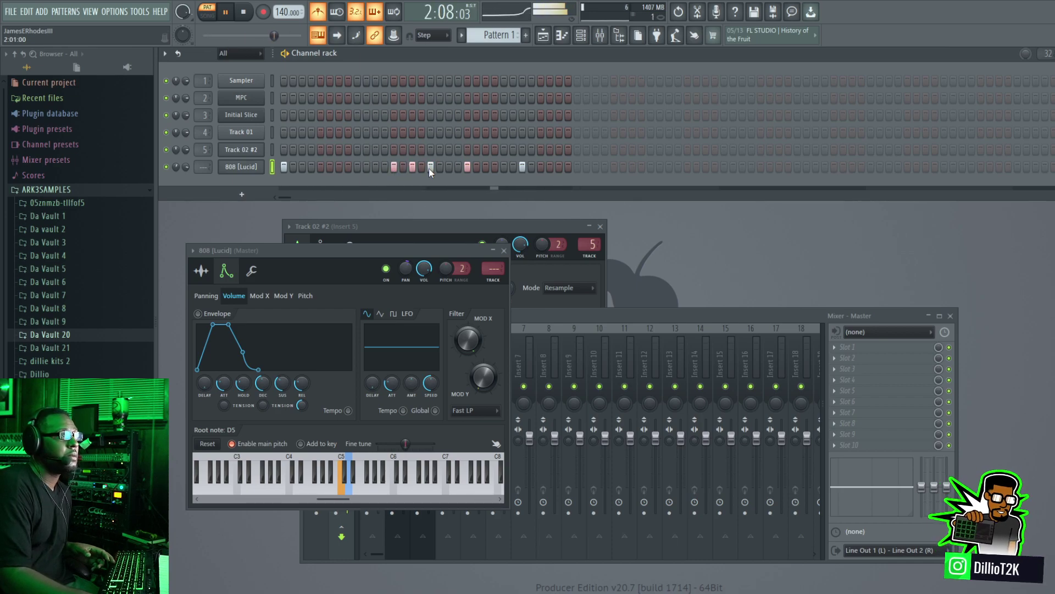
key("space")
Step: Open the 808 [Lucid] channel's piano roll and choose Step as the snap setting
right_click(271, 169)
left_click(291, 170)
scroll(407, 321, "down", 2)
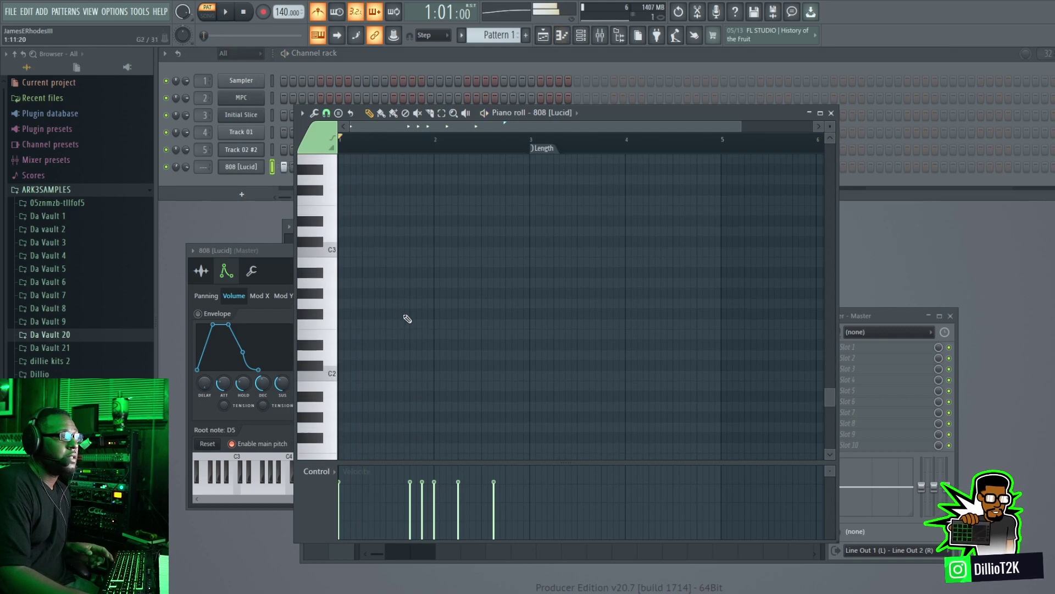
scroll(412, 313, "up", 10)
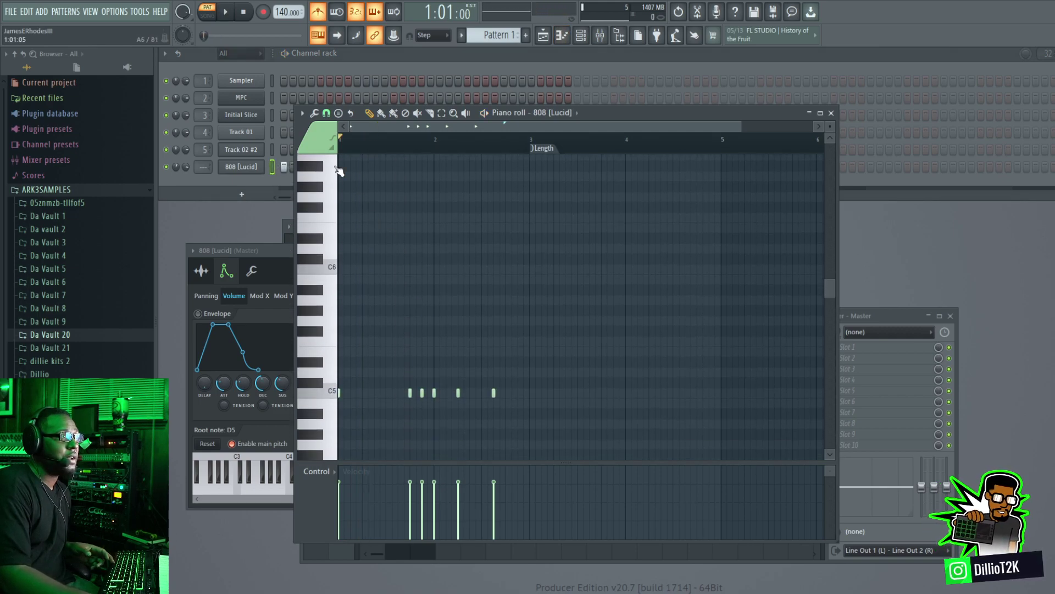
left_click(315, 113)
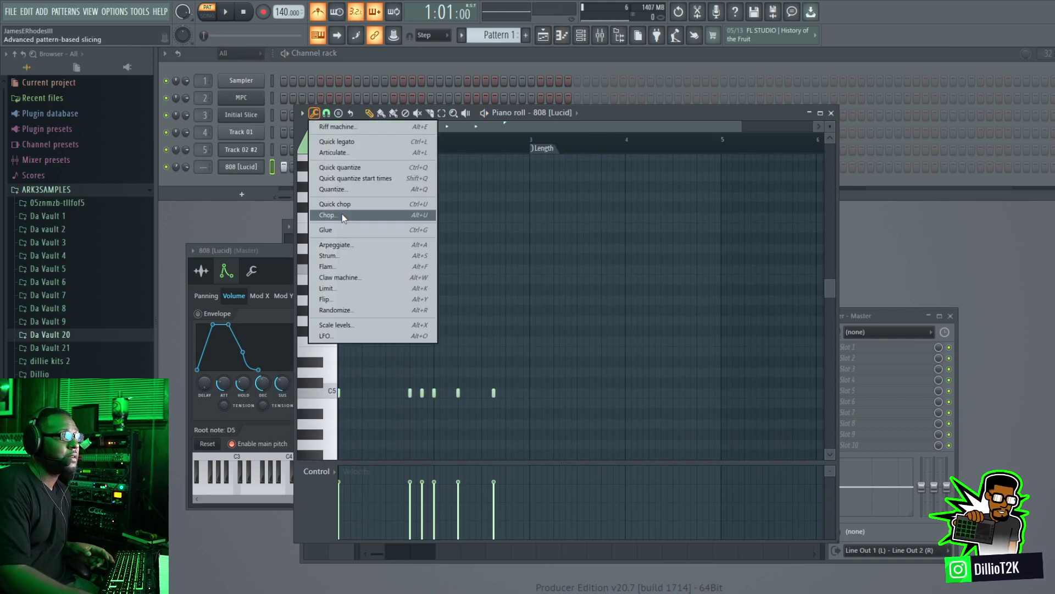
left_click(332, 114)
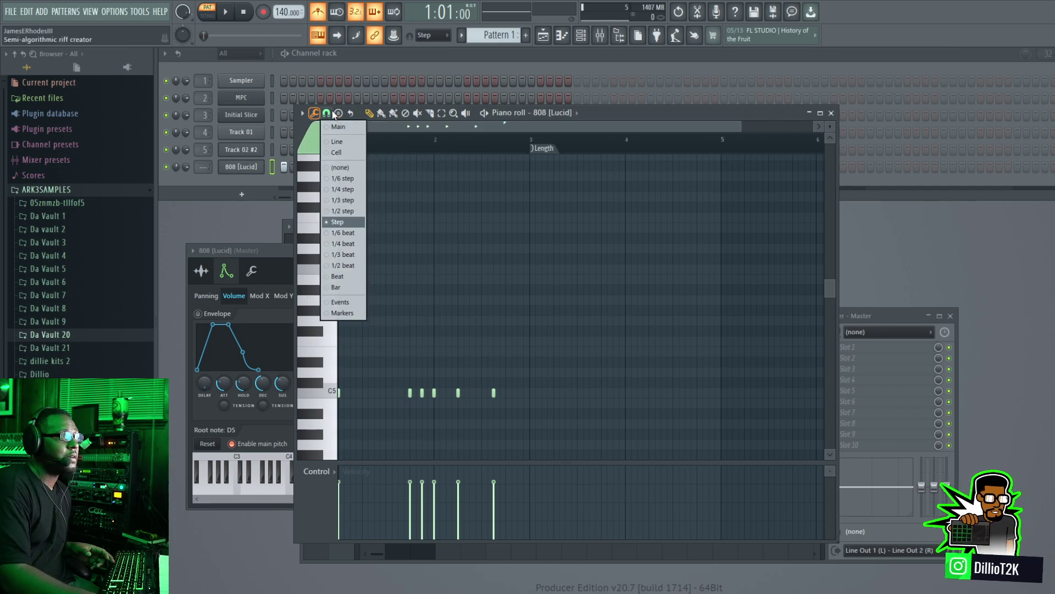
left_click(338, 221)
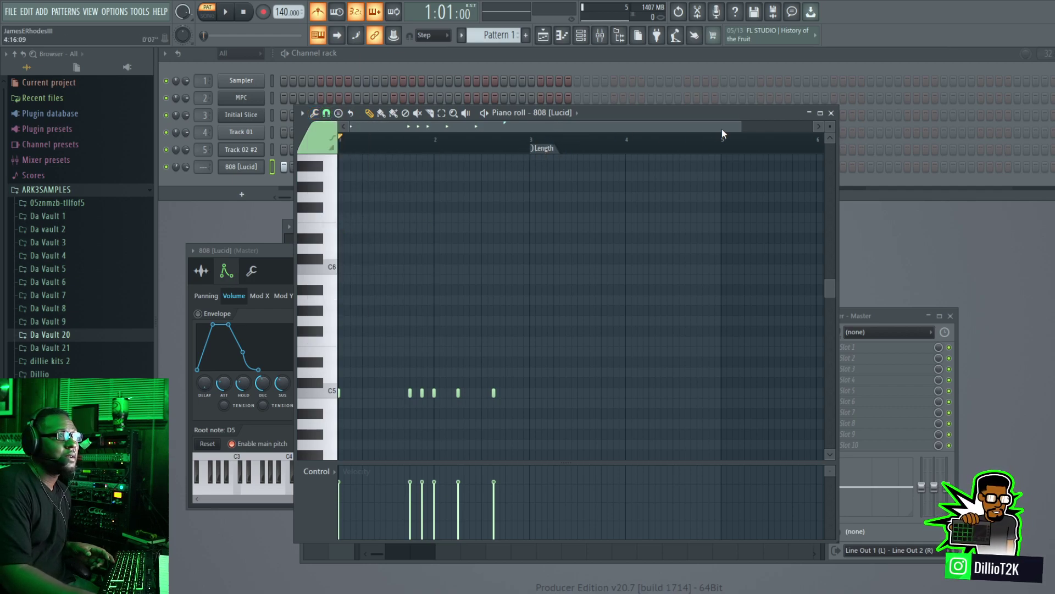
Step: Audition the 808 notes and raise the one on step 15 to C6
left_click_drag(722, 129, 471, 130)
key("space")
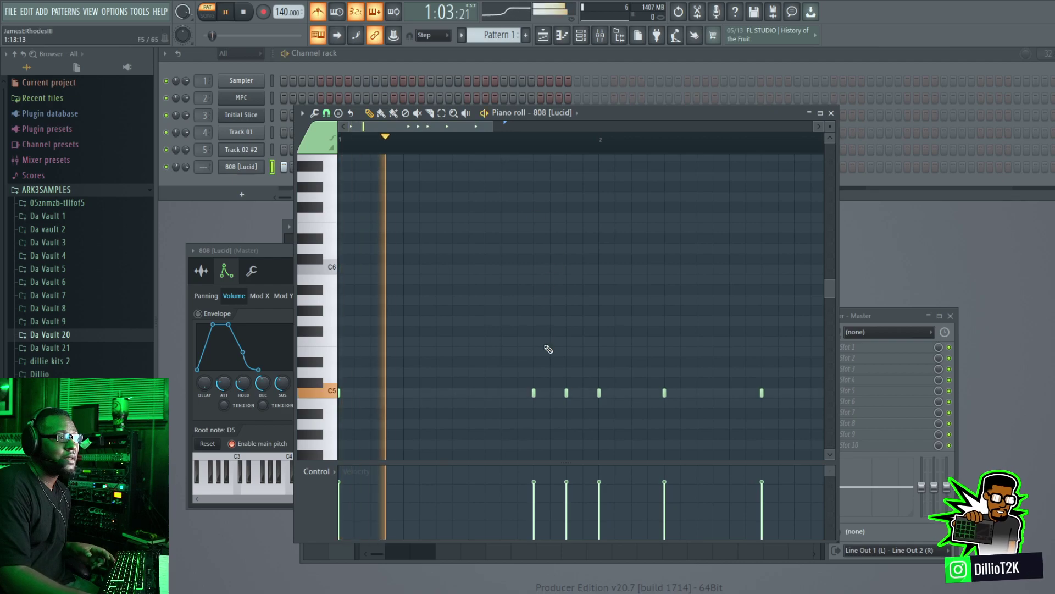
key("space")
left_click_drag(567, 392, 567, 270)
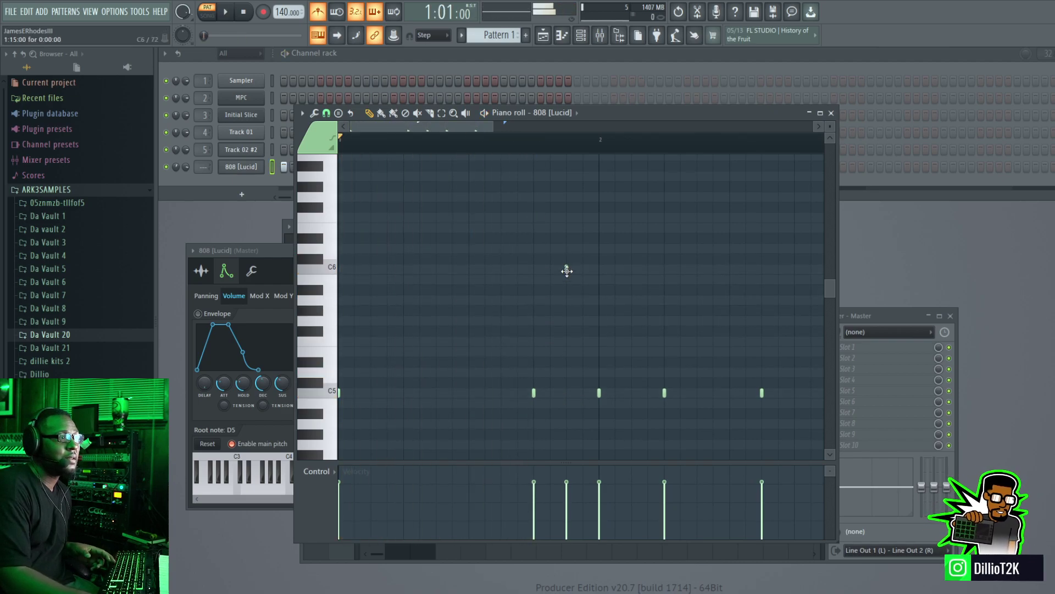
left_click(568, 270)
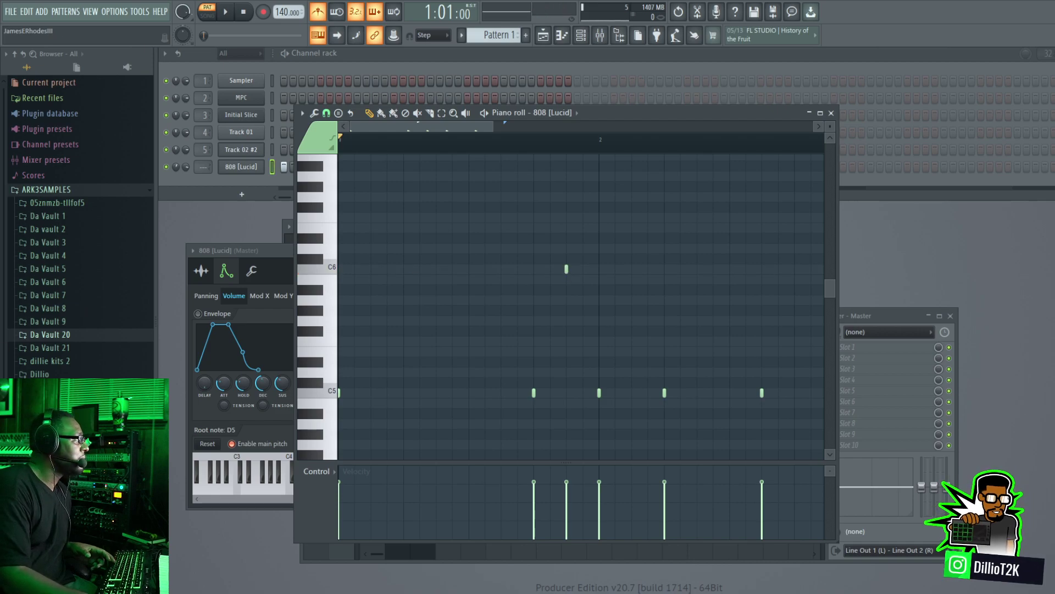
Step: Turn the C6 note into a slide note two steps long and play back the 808 pattern
key("space")
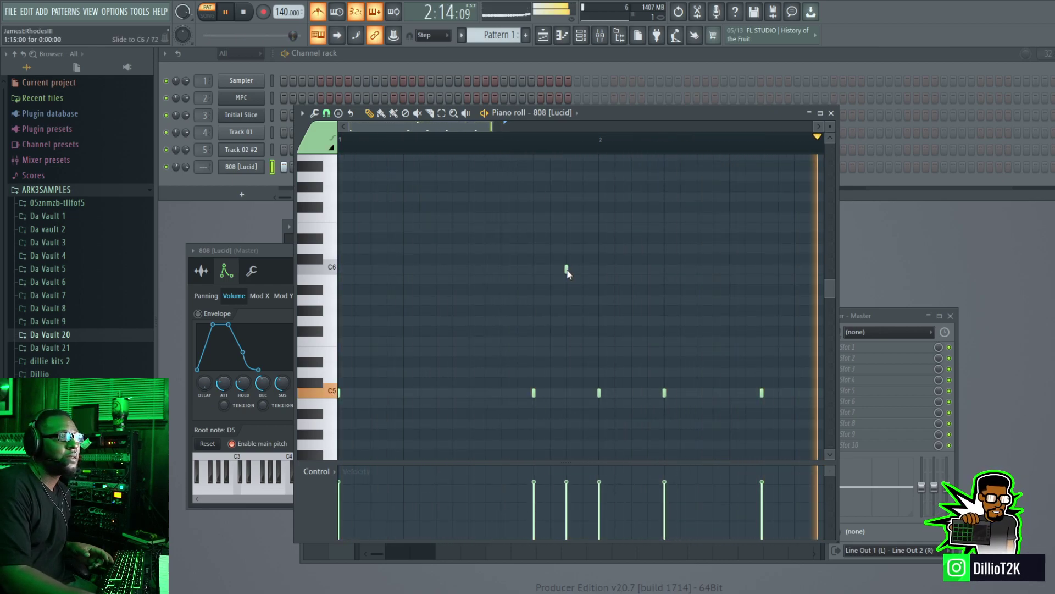
key("space")
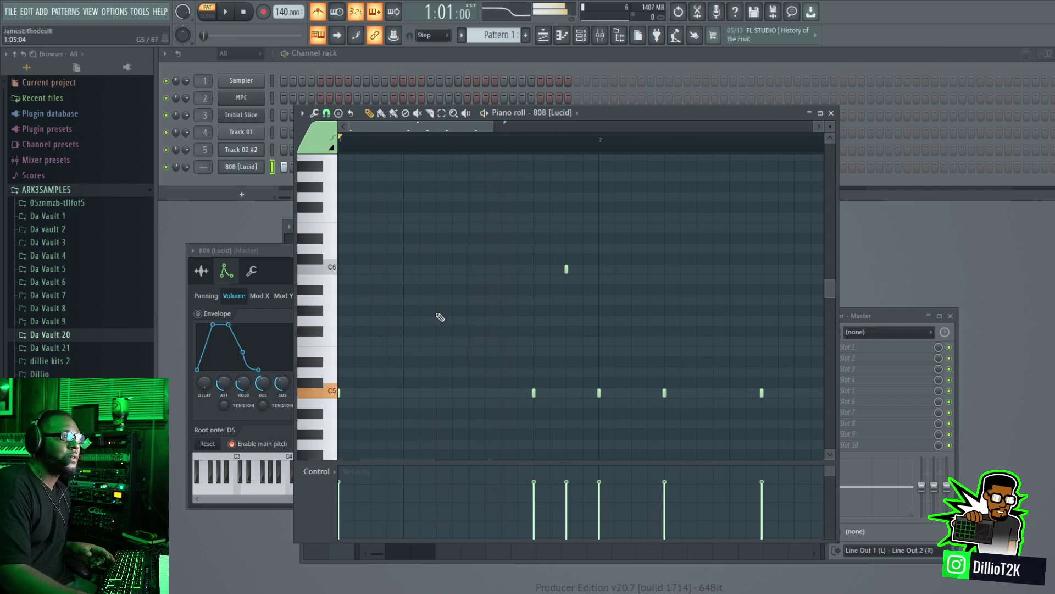
key("space")
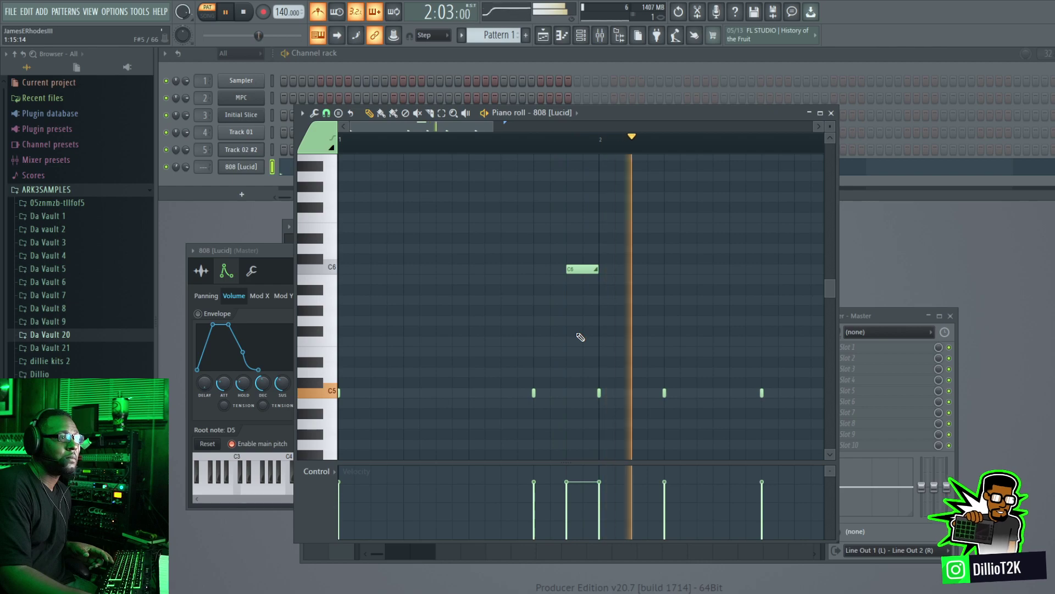
key("space")
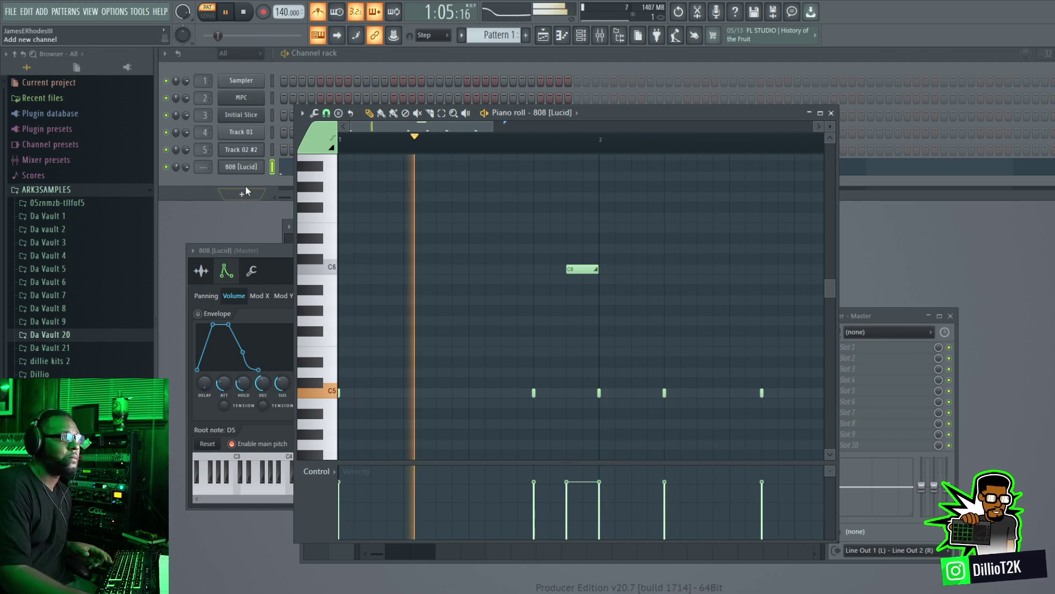
left_click_drag(597, 110, 633, 183)
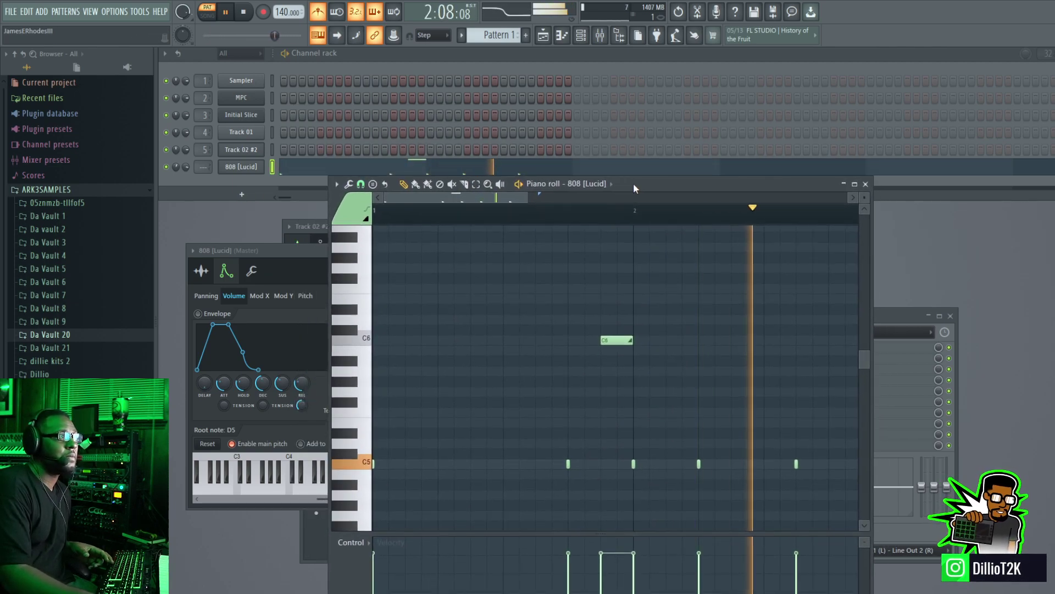
left_click(243, 12)
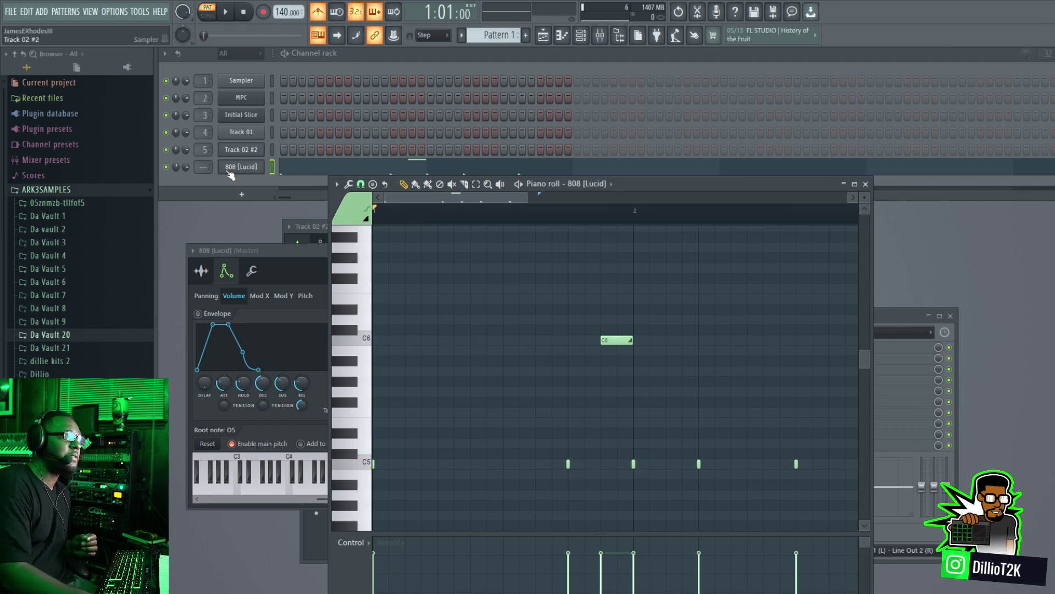
Step: Return to the MPC plugin and select Track 02 with the sliced loop program
left_click(254, 103)
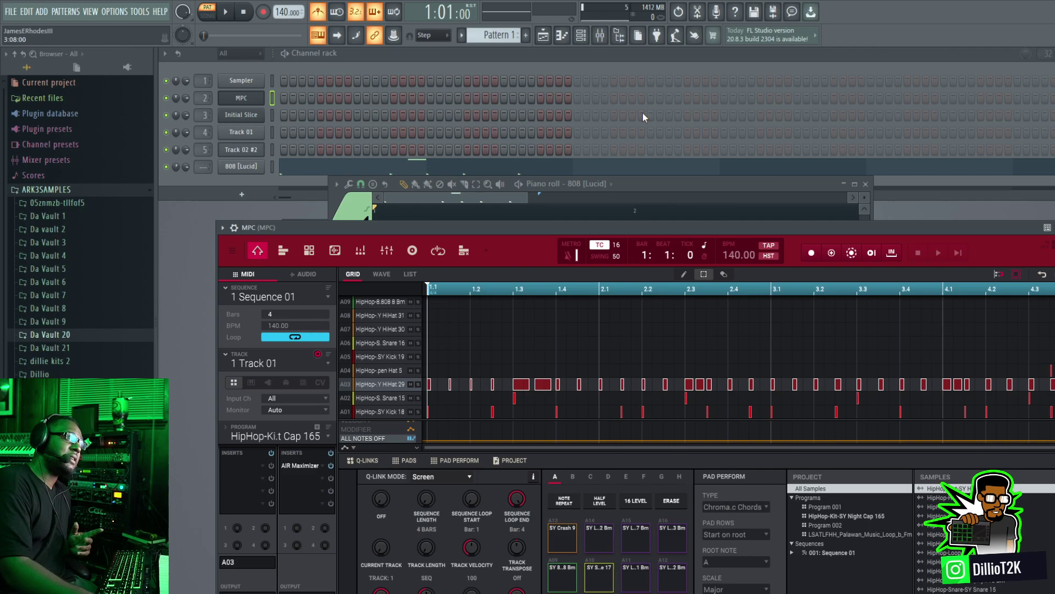
left_click_drag(576, 225, 568, 108)
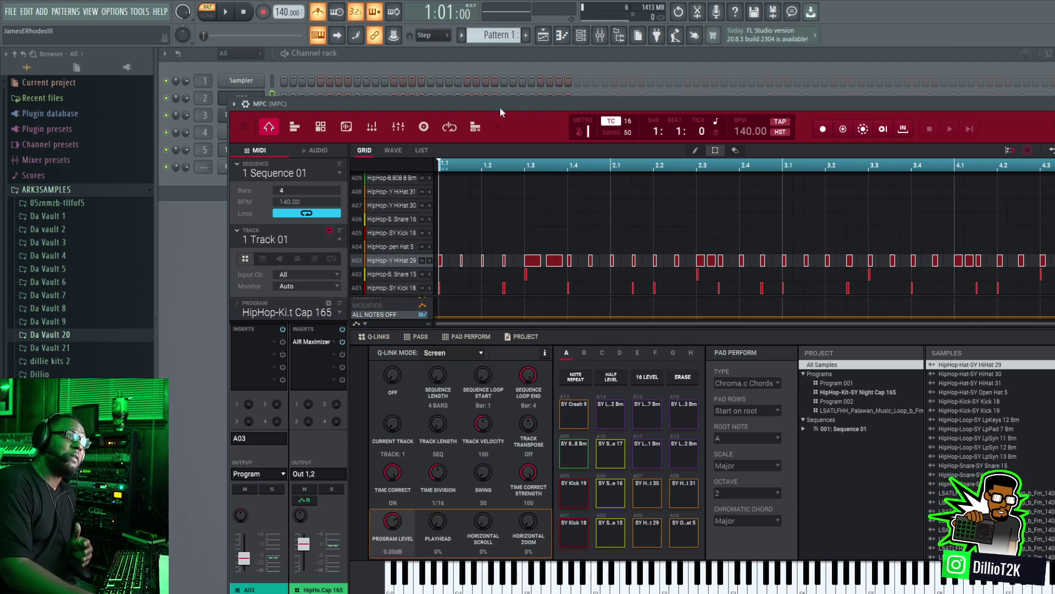
left_click_drag(500, 110, 518, 138)
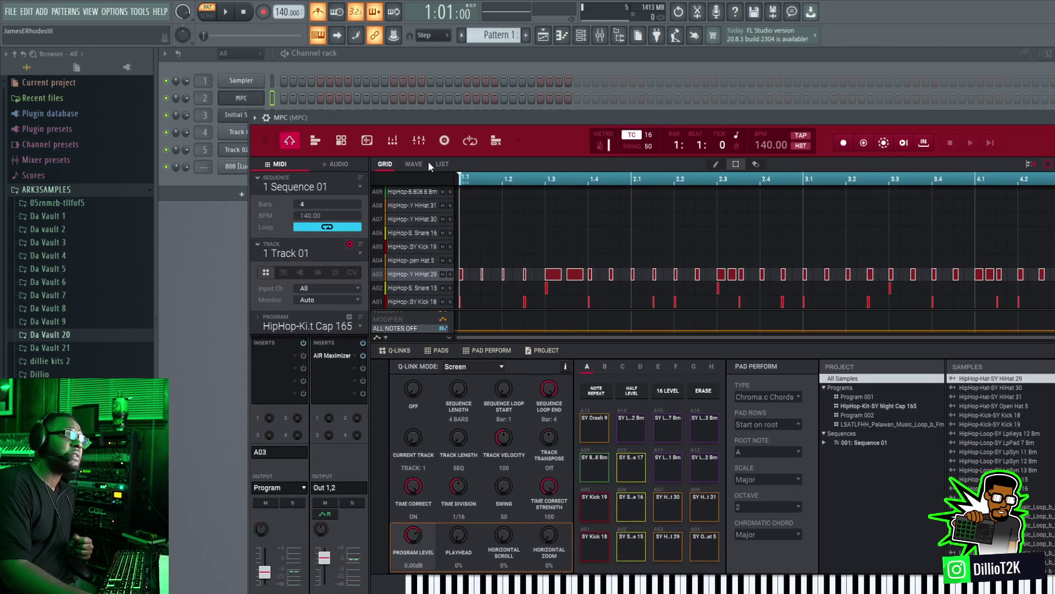
left_click_drag(430, 117, 424, 152)
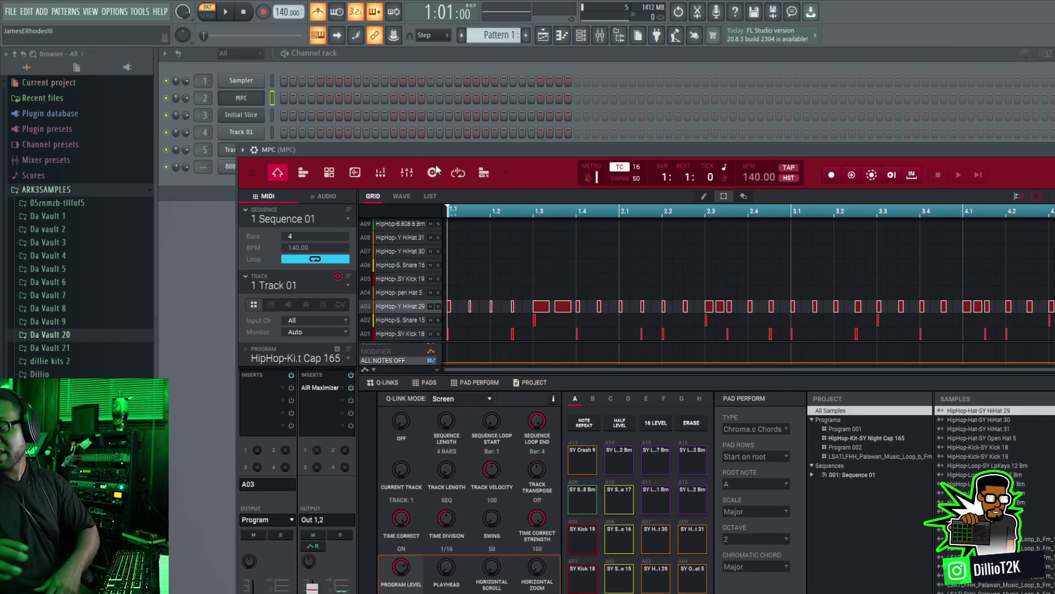
key("Down")
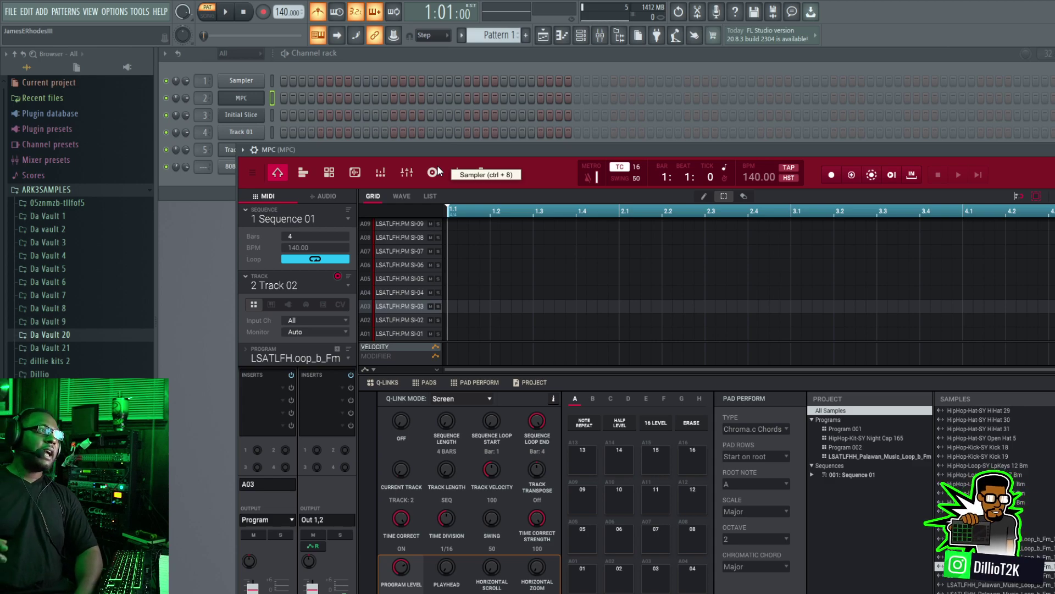
Step: Record a four-bar melody on Track 02 using the sample slices on pads A02, A04, A05, A07 and A08
left_click(835, 175)
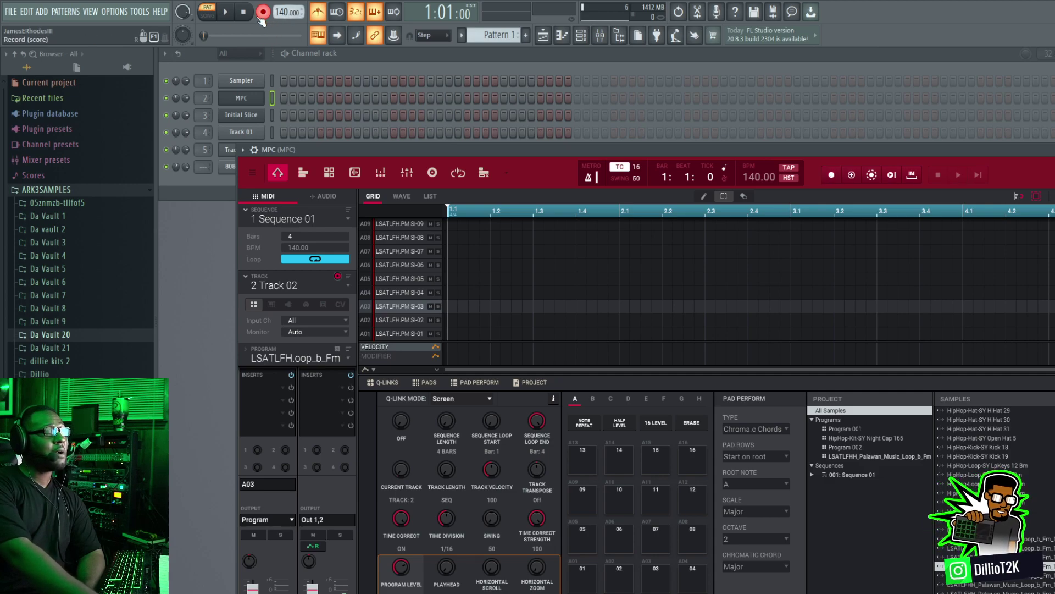
key("space")
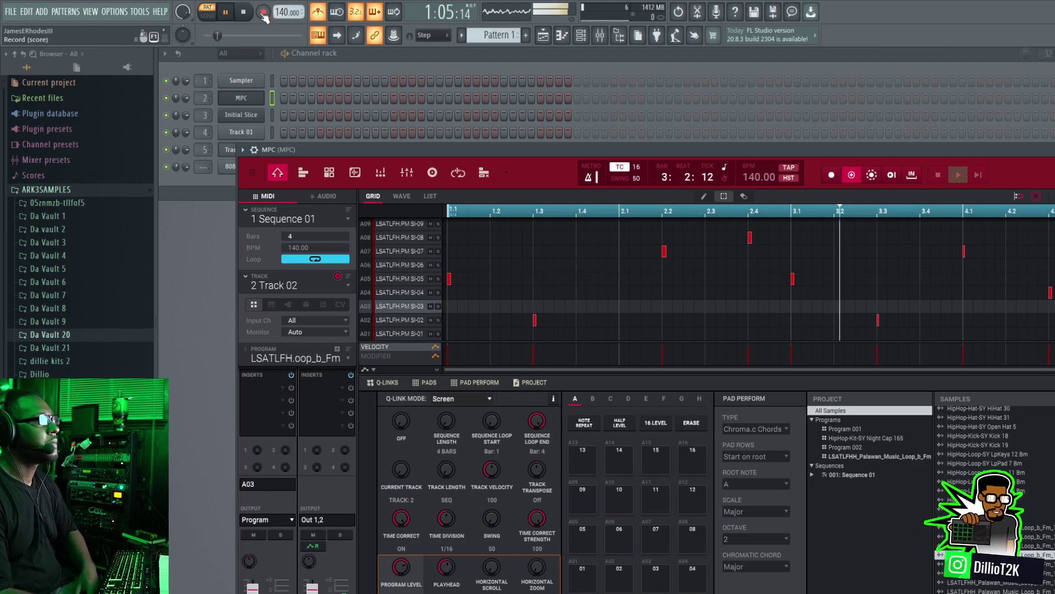
left_click_drag(363, 150, 418, 133)
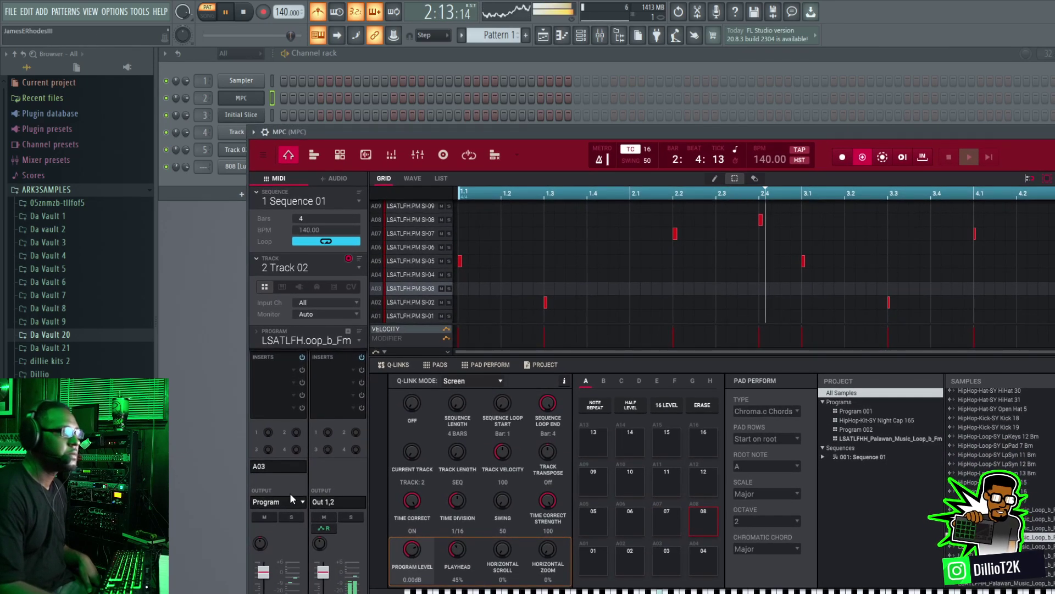
Step: Export Track 02's MIDI from the MPC plugin into a new Sampler channel in the channel rack and show the channel's settings
left_click_drag(543, 131, 606, 75)
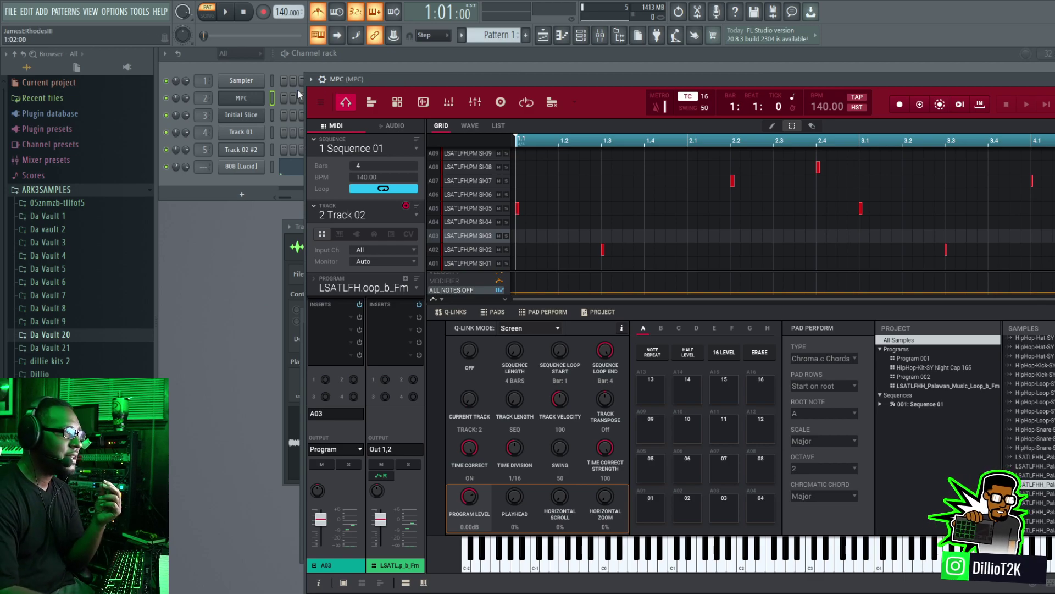
left_click_drag(377, 81, 253, 130)
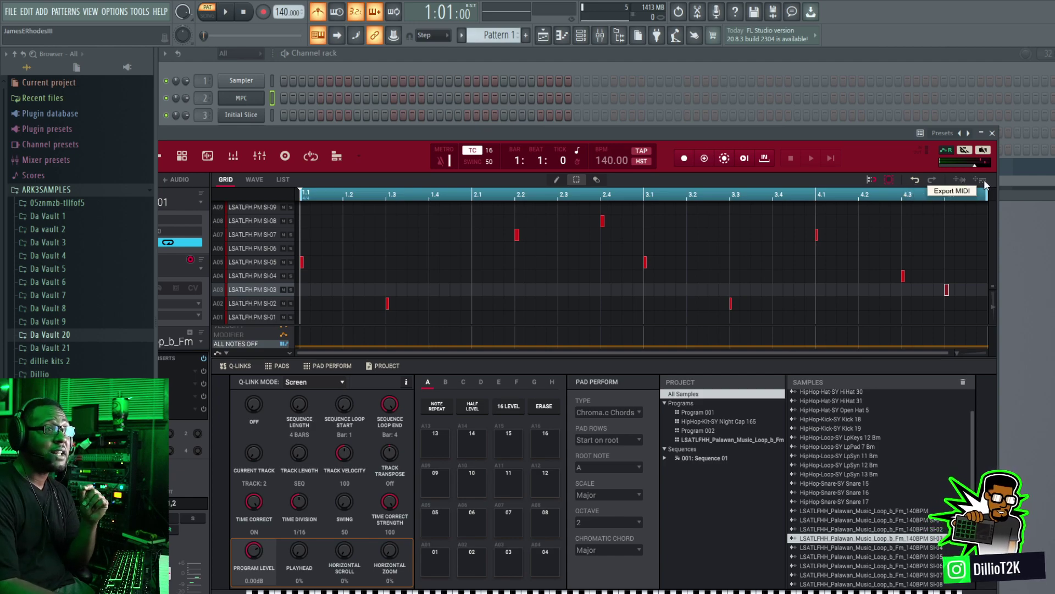
left_click_drag(697, 136, 564, 271)
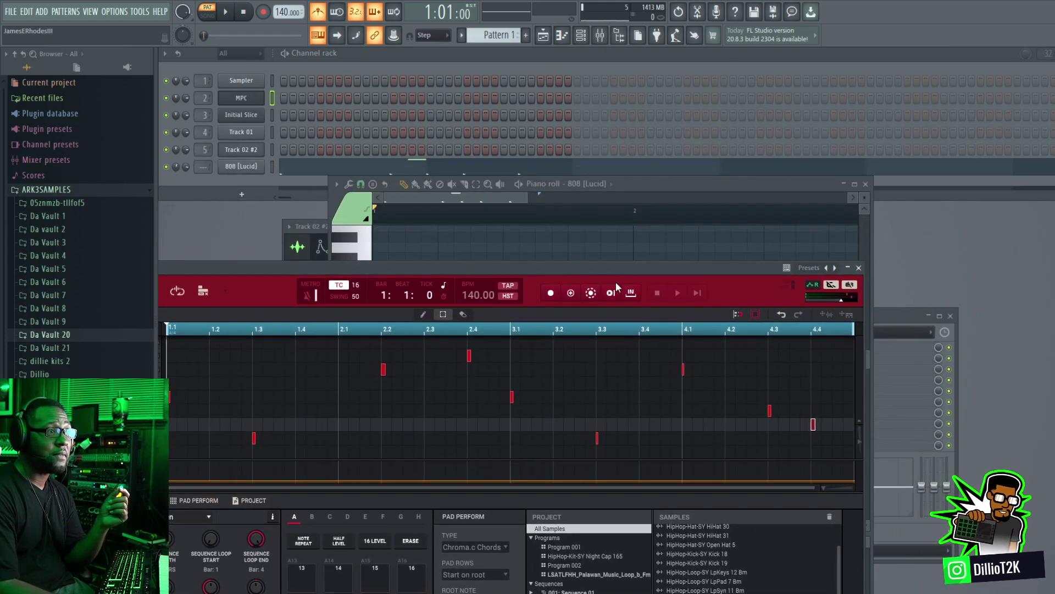
left_click(850, 316)
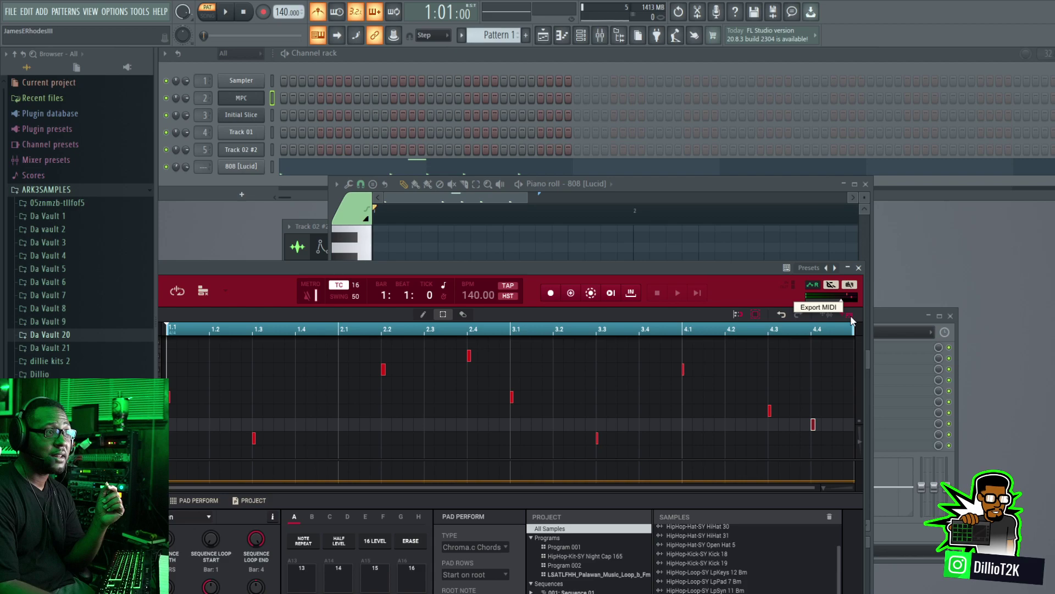
left_click_drag(849, 314, 556, 182)
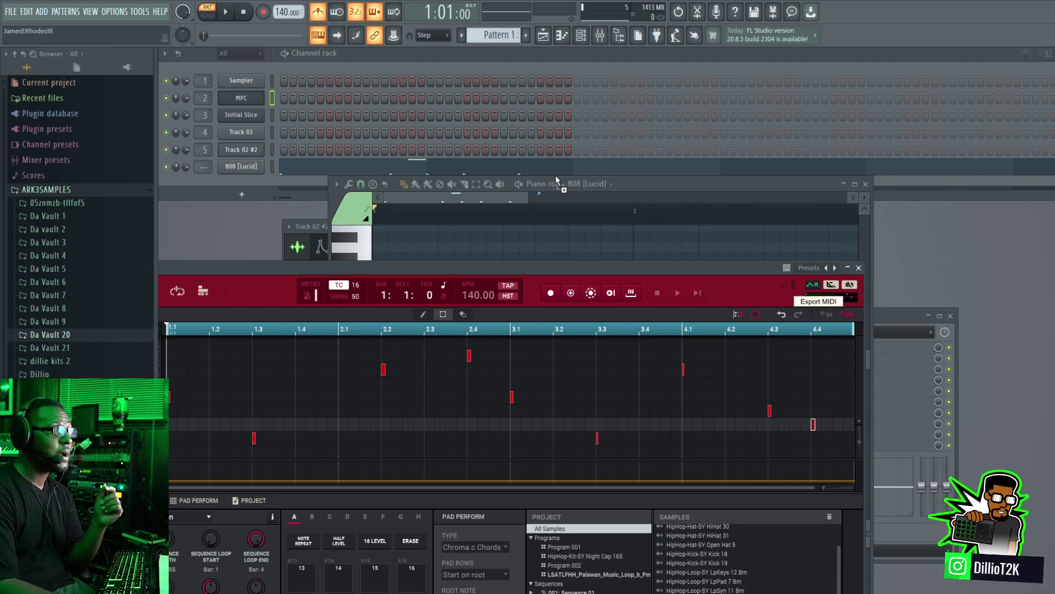
left_click_drag(251, 184, 244, 186)
left_click(248, 188)
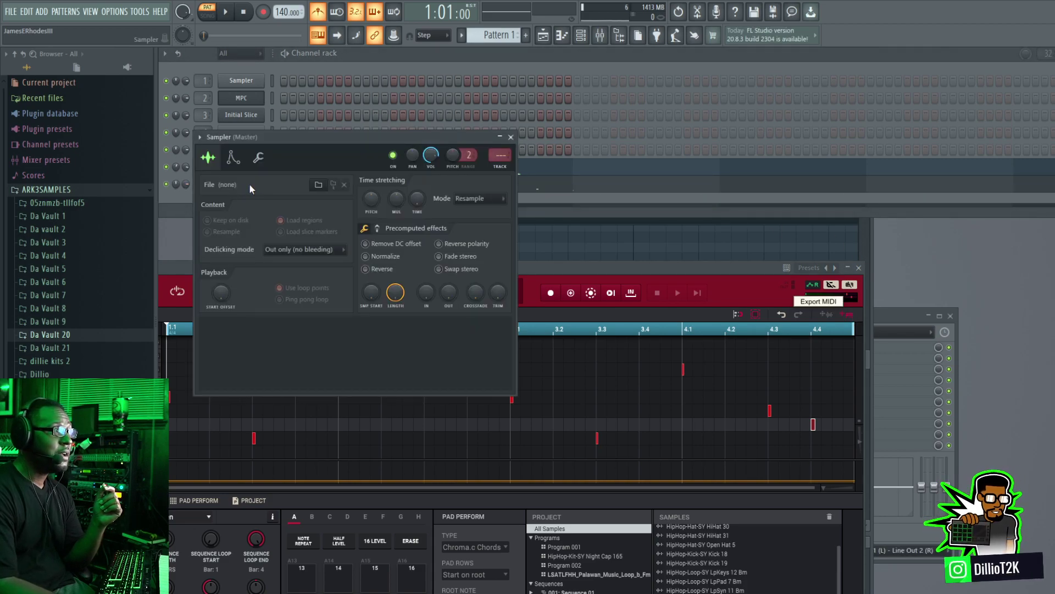
Step: Check the imported melody in the new Sampler channel's piano roll and cut the notes from the channel
left_click_drag(340, 141, 327, 291)
right_click(265, 182)
left_click(280, 184)
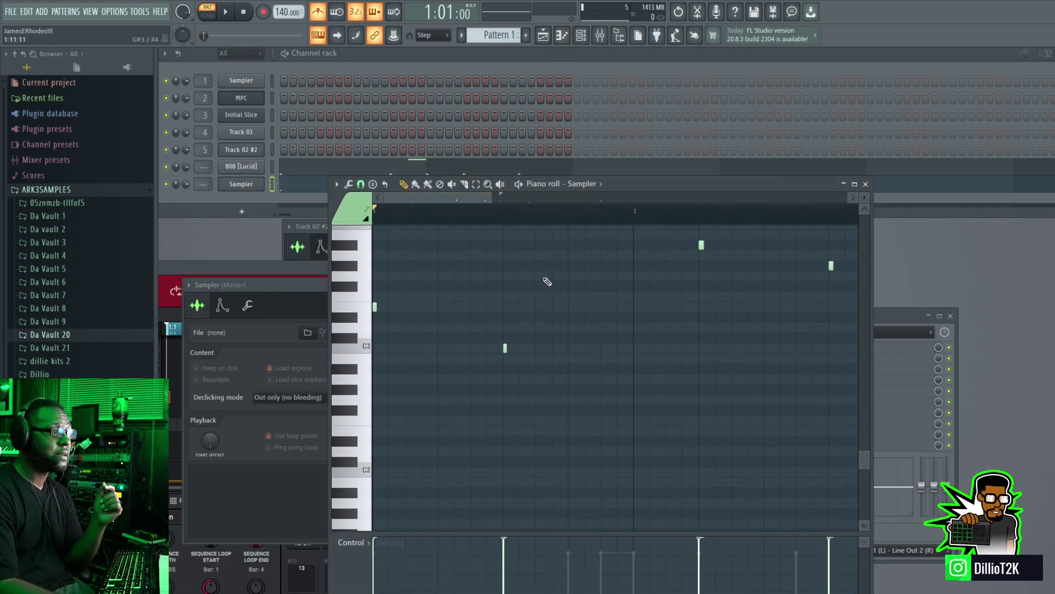
left_click_drag(493, 201, 710, 201)
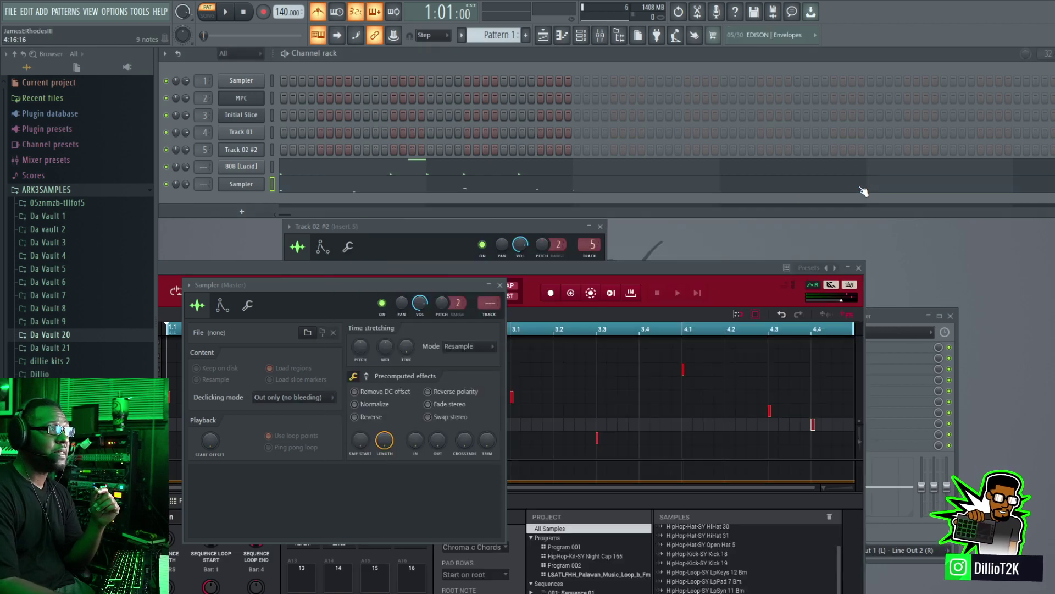
left_click(865, 184)
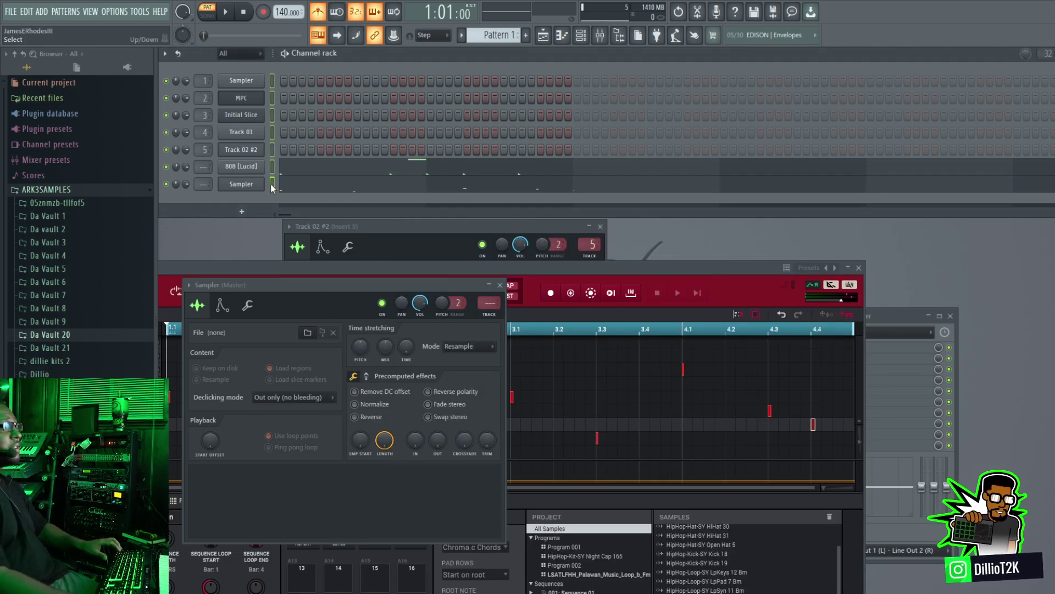
key("ctrl+x")
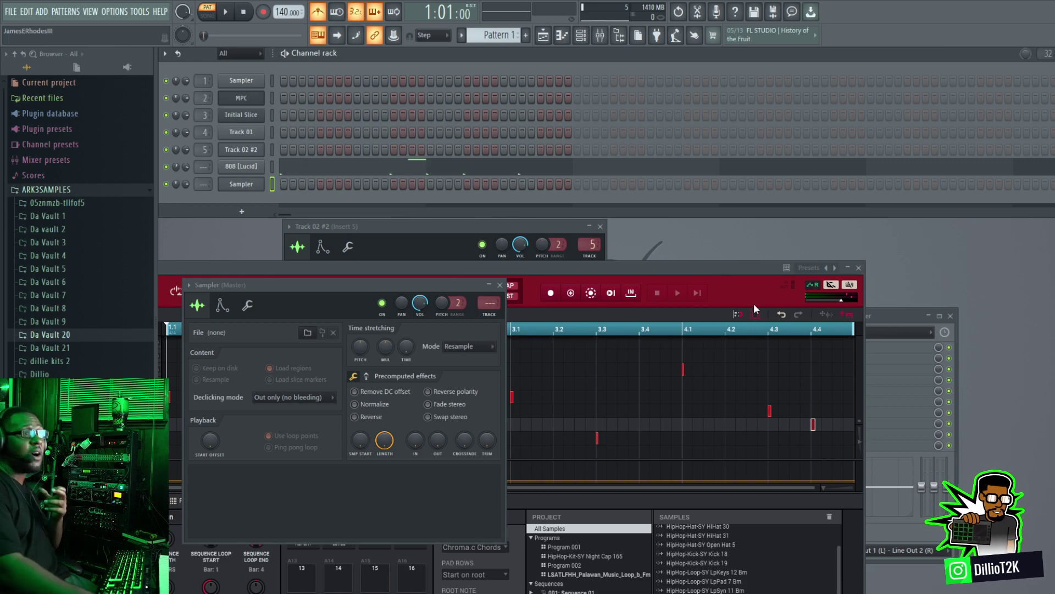
Step: Export Track 02's audio from the MPC plugin onto the empty Sampler channel and preview its waveform
left_click(827, 315)
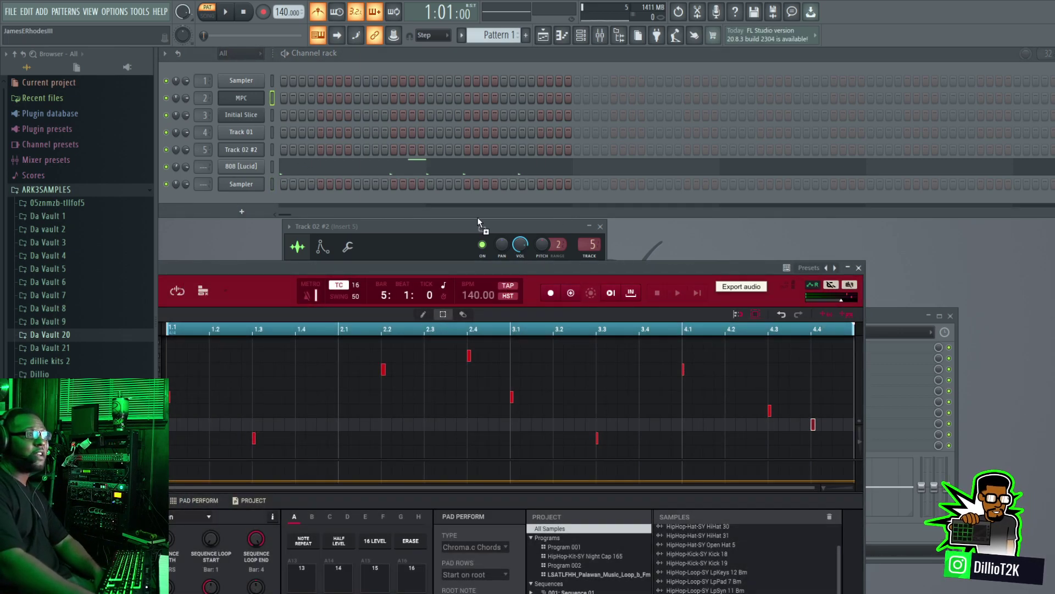
left_click_drag(251, 187, 251, 186)
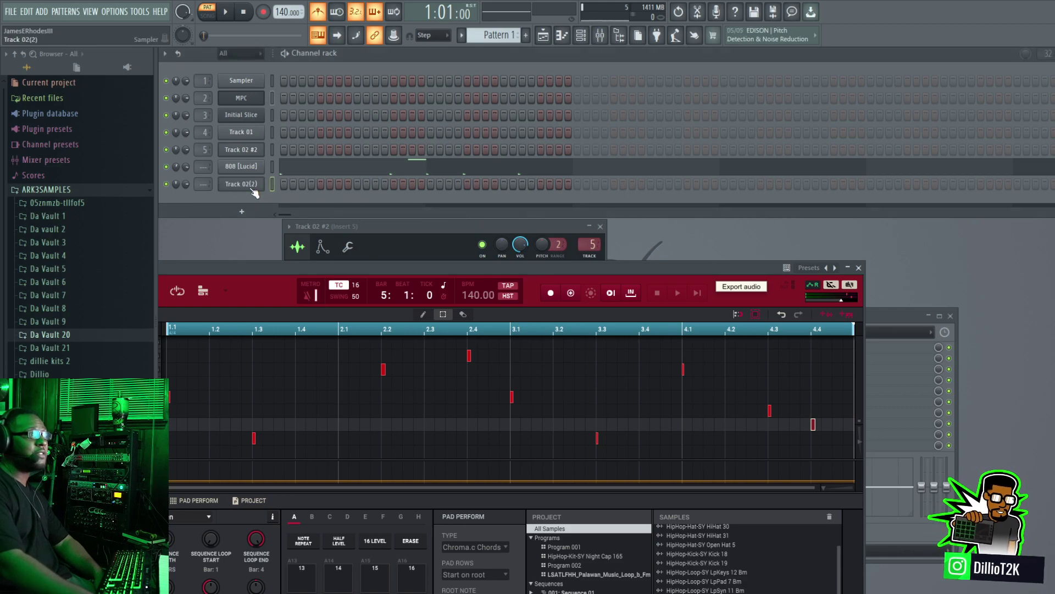
left_click(241, 183)
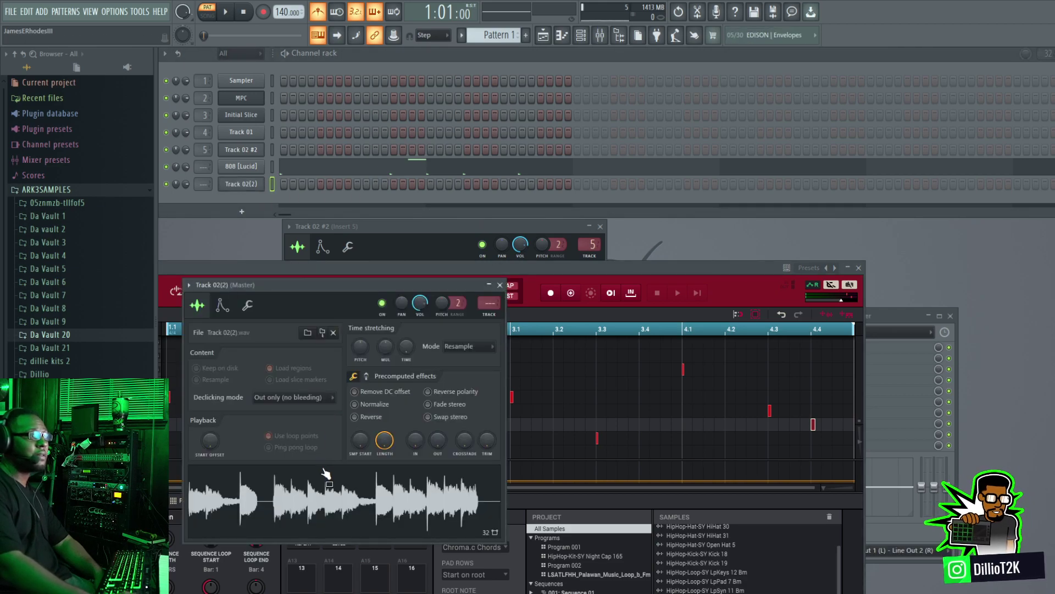
left_click(336, 497)
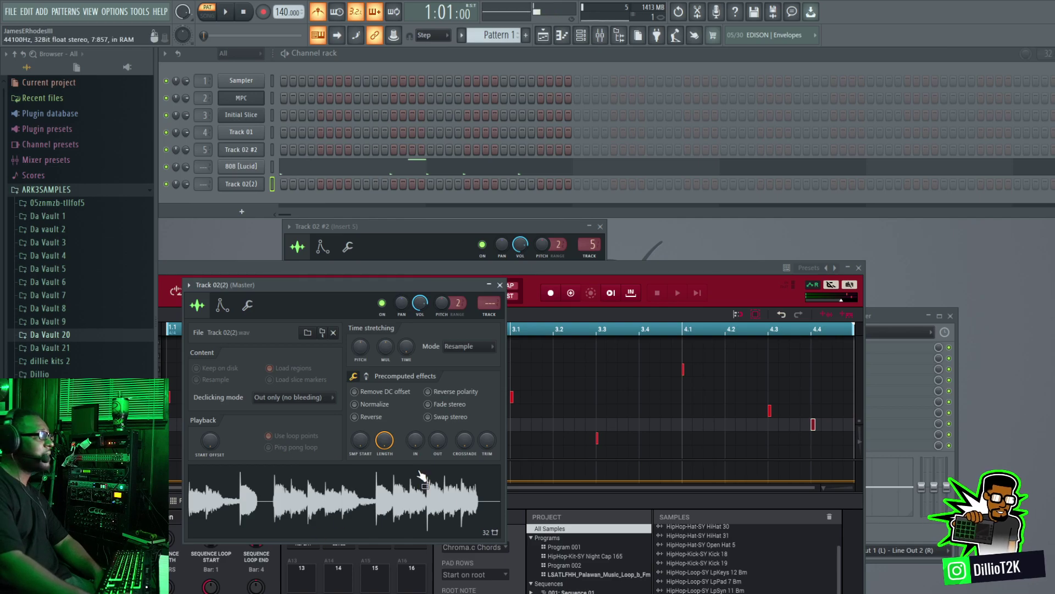
Step: Place Track 02(2) on step 1 and play the pattern with MPC pad A03 muted and the channel's volume lowered
left_click_drag(628, 267, 952, 304)
left_click(285, 183)
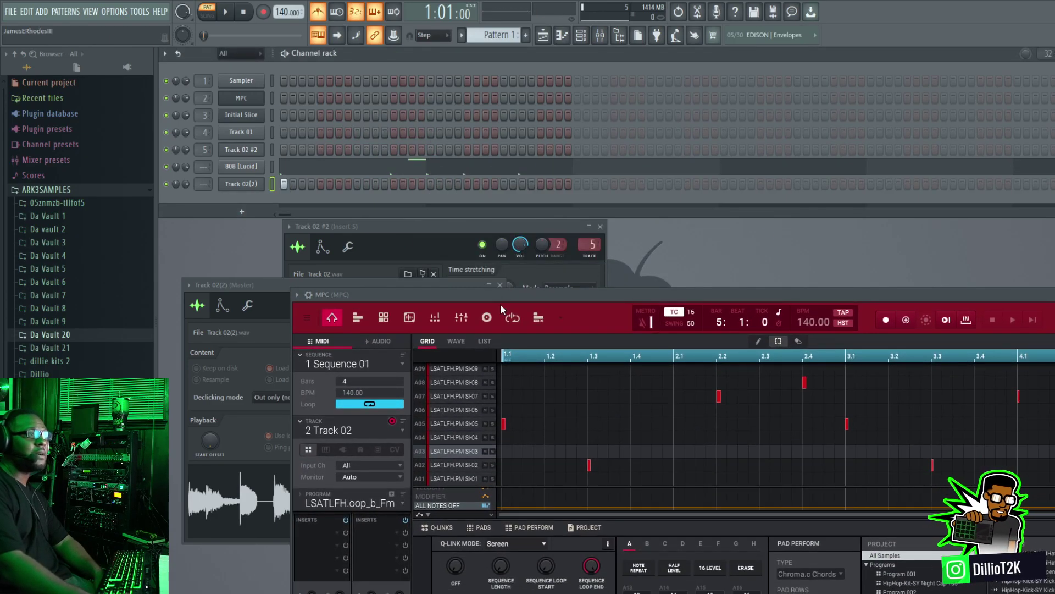
left_click_drag(510, 297, 565, 113)
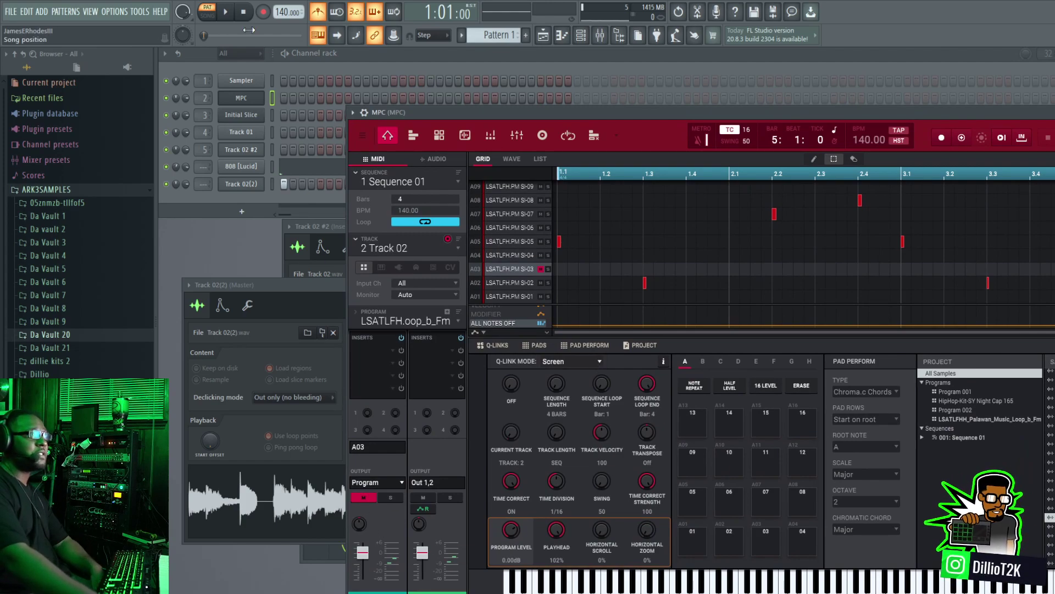
left_click(230, 15)
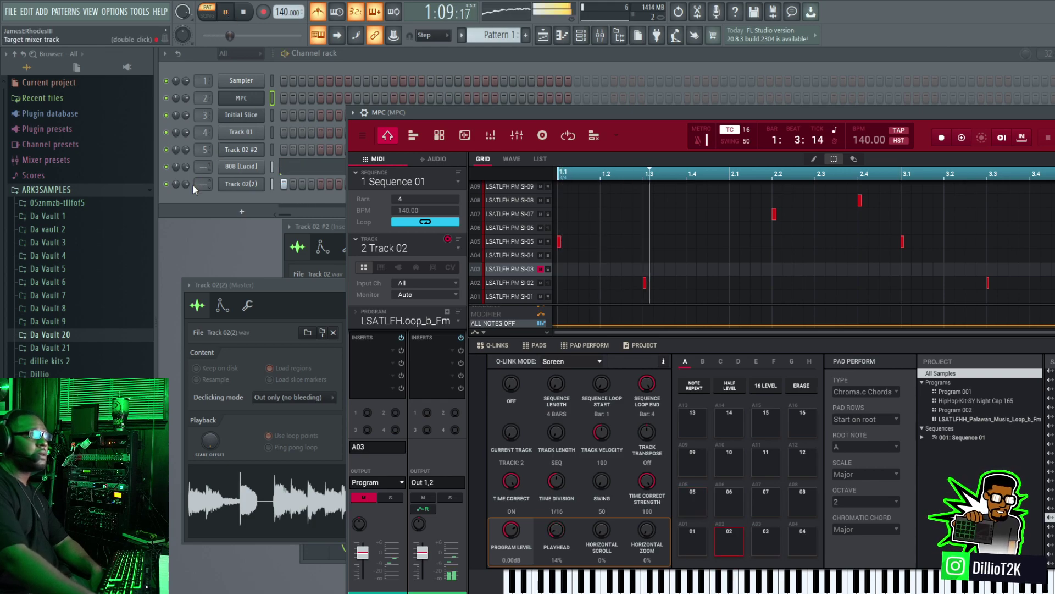
left_click_drag(185, 184, 185, 203)
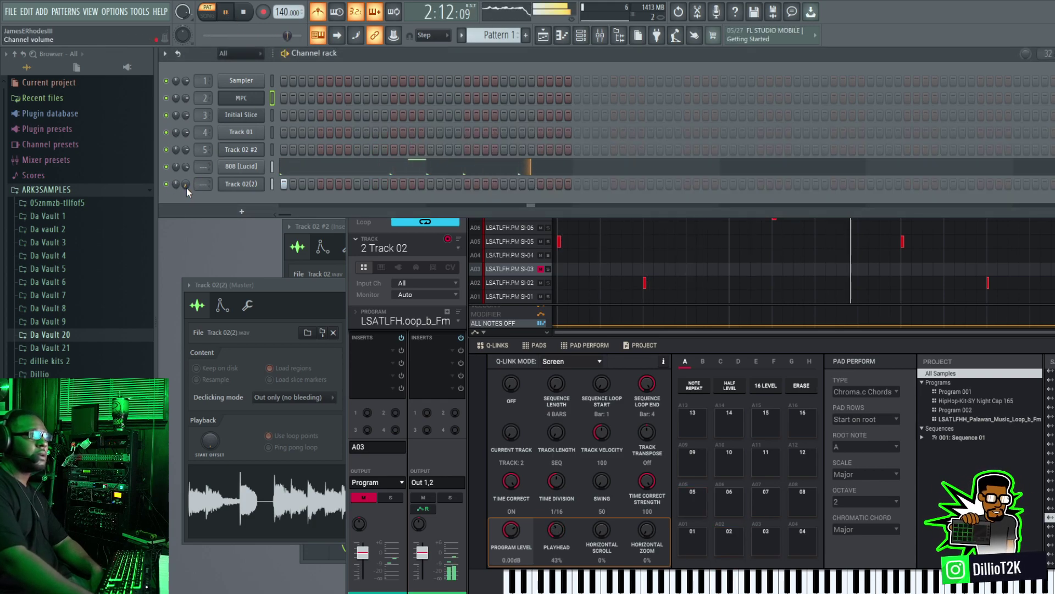
Step: Mute the whole sliced-loop program in the MPC plugin instead of pad A03 and raise Track 02(2)'s channel volume to about 74%
left_click(364, 498)
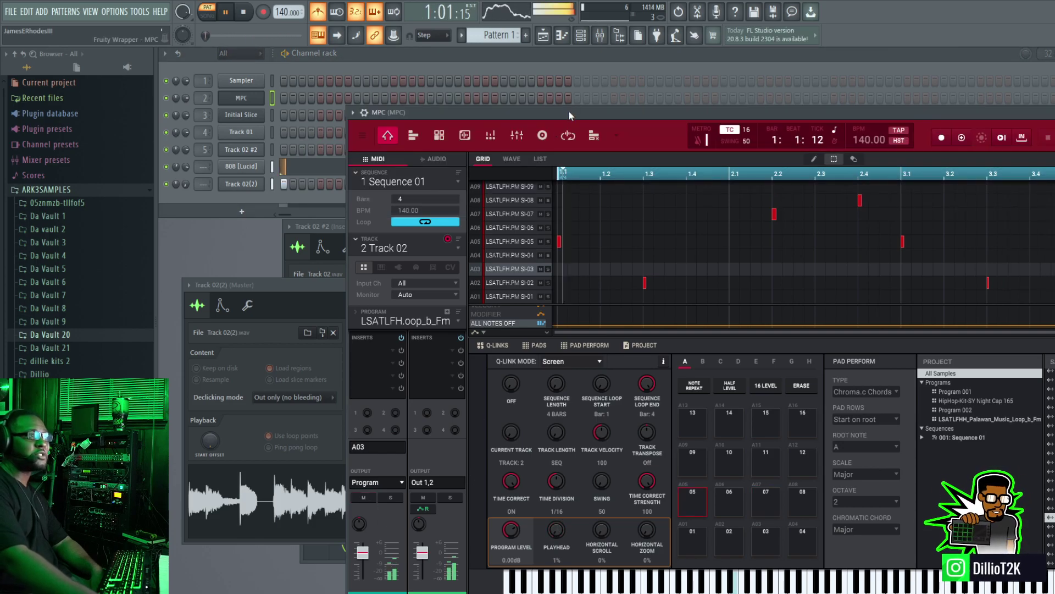
left_click_drag(568, 110, 588, 22)
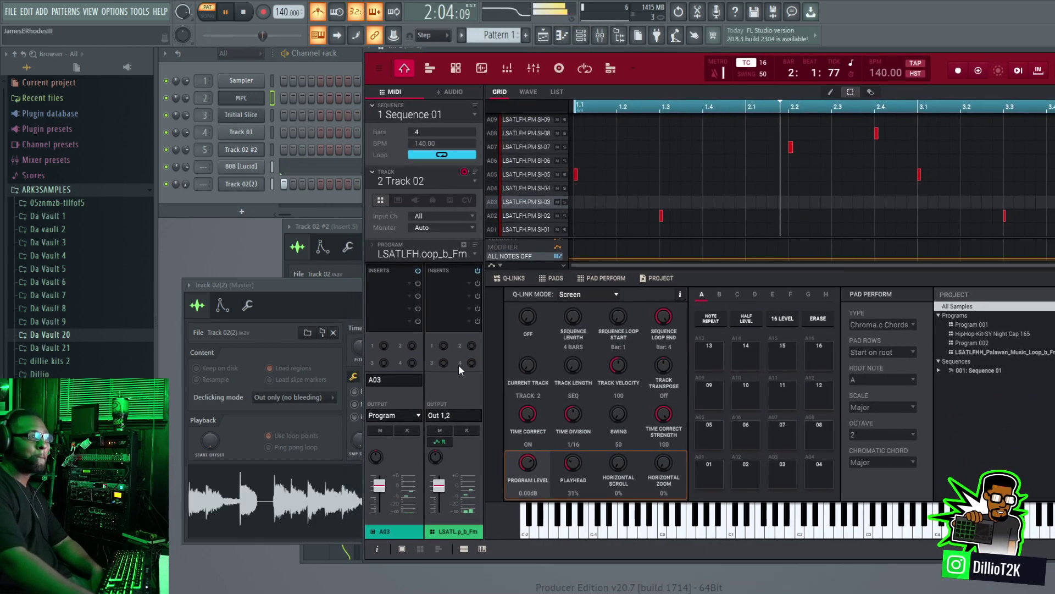
left_click(441, 430)
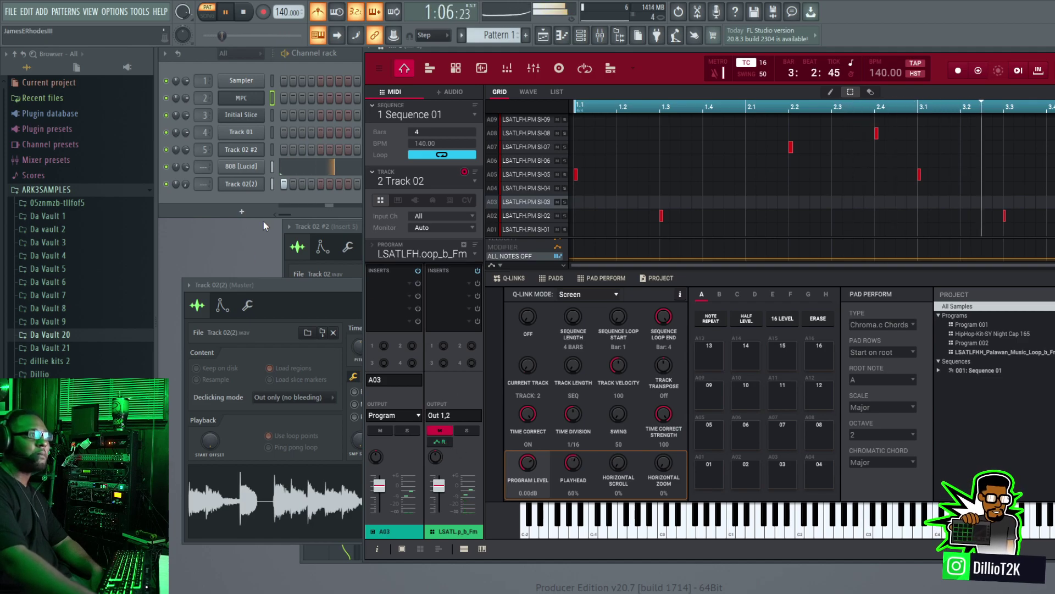
left_click(274, 208)
left_click_drag(186, 184, 185, 154)
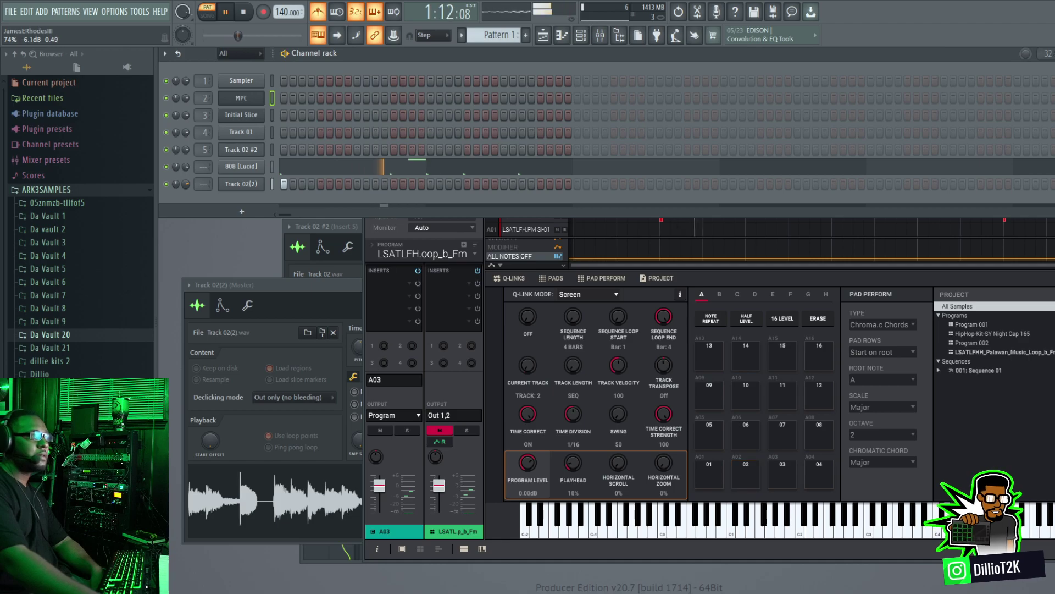
Step: Enable Cut itself on the Track 02(2) channel and check that the option is set
right_click(238, 186)
left_click(296, 258)
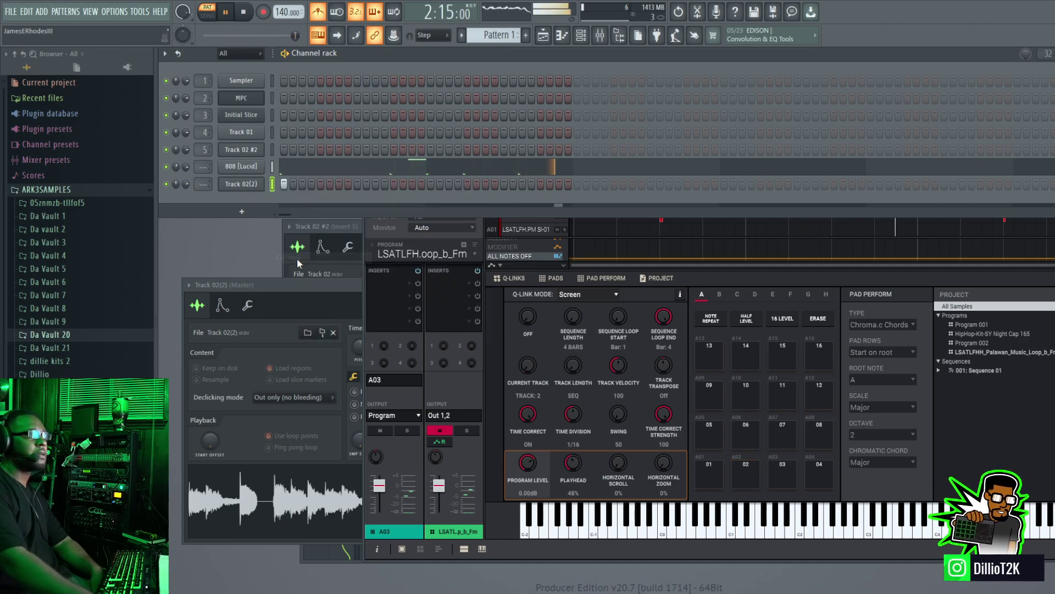
right_click(246, 181)
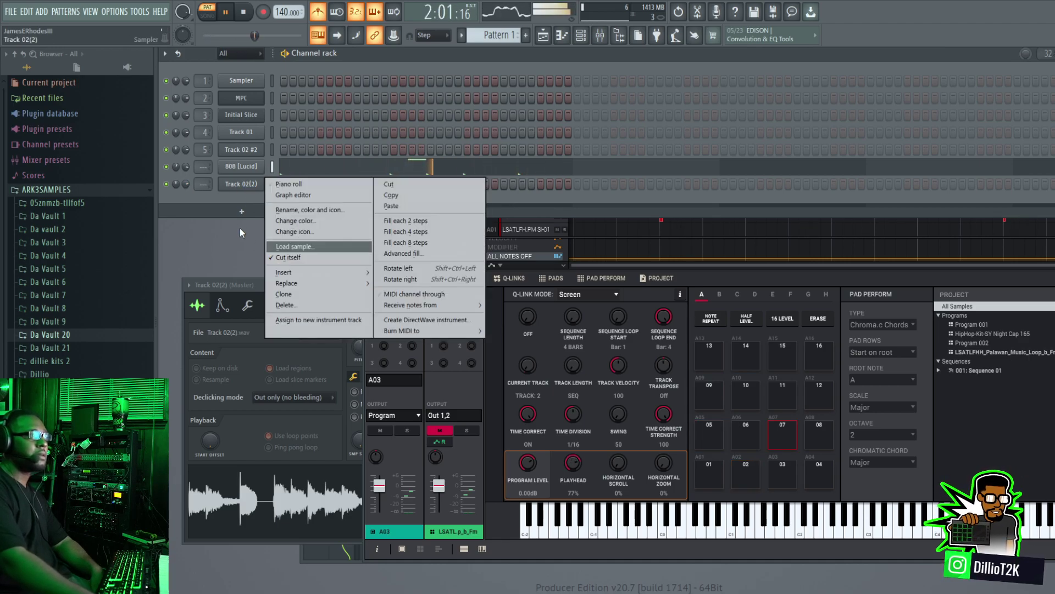
left_click(239, 197)
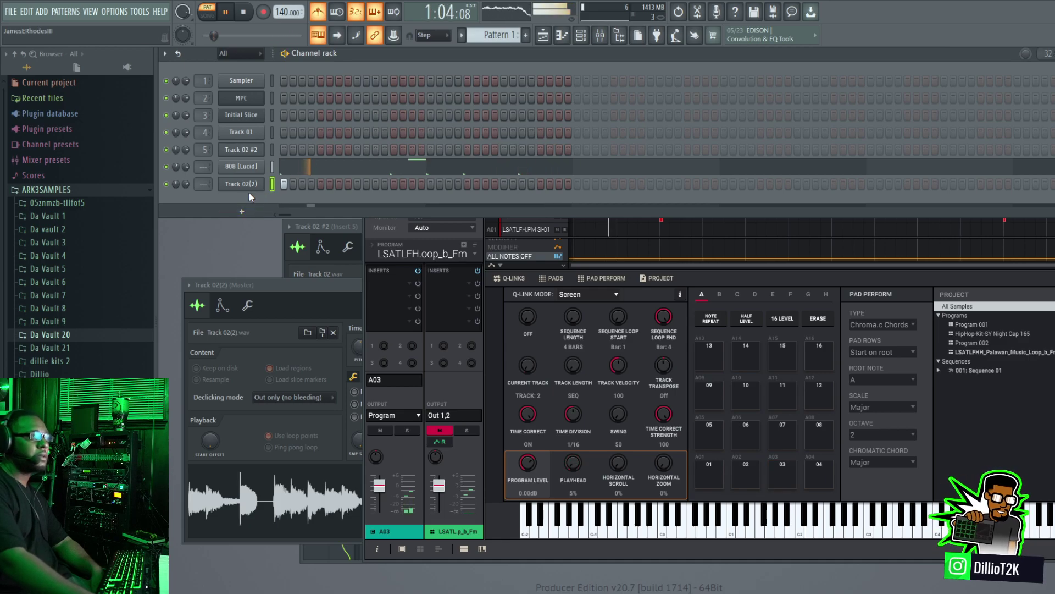
Step: Try another stretching mode and root note E4 on Track 02(2), return the root note to C5 and stop playback
left_click(236, 187)
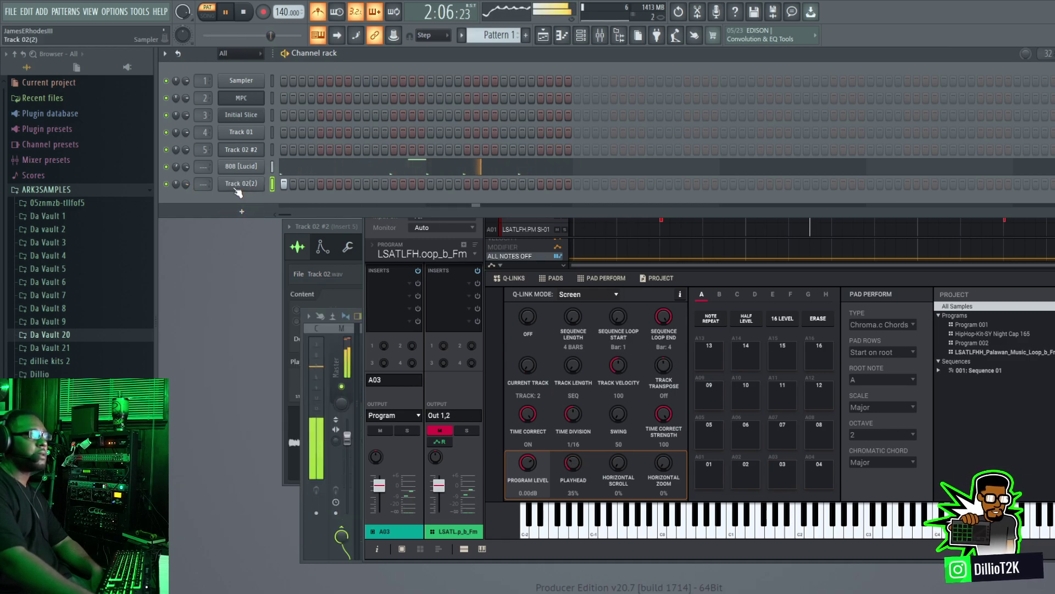
left_click(256, 189)
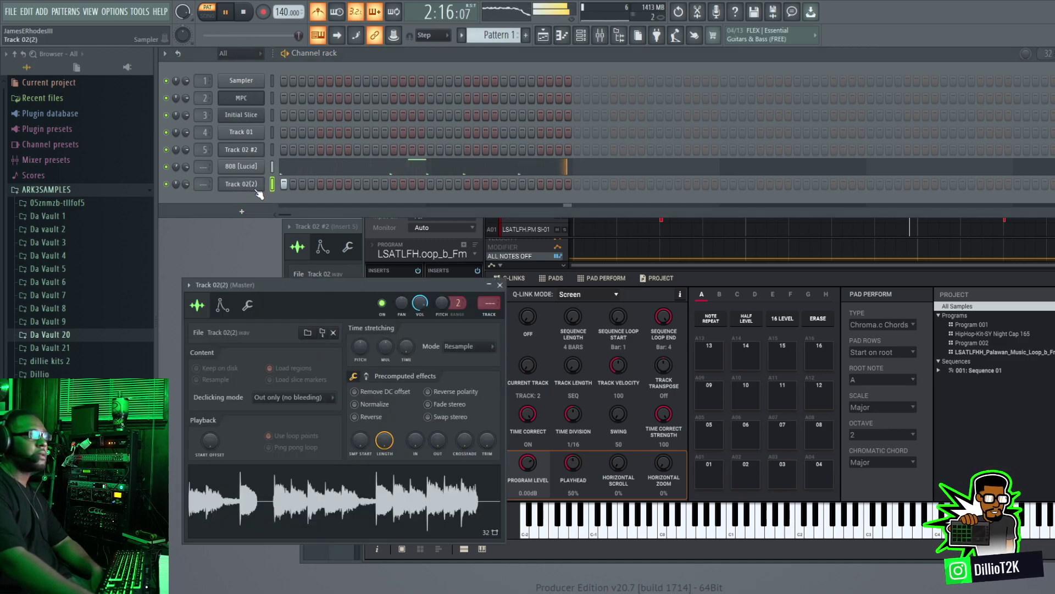
left_click(468, 346)
left_click(472, 378)
left_click(222, 305)
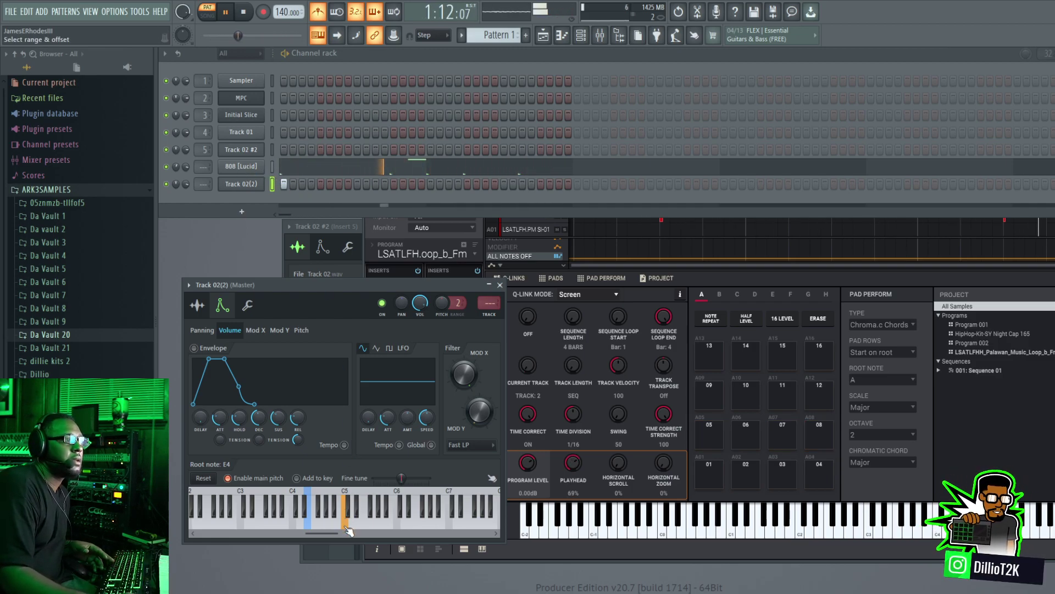
left_click(247, 13)
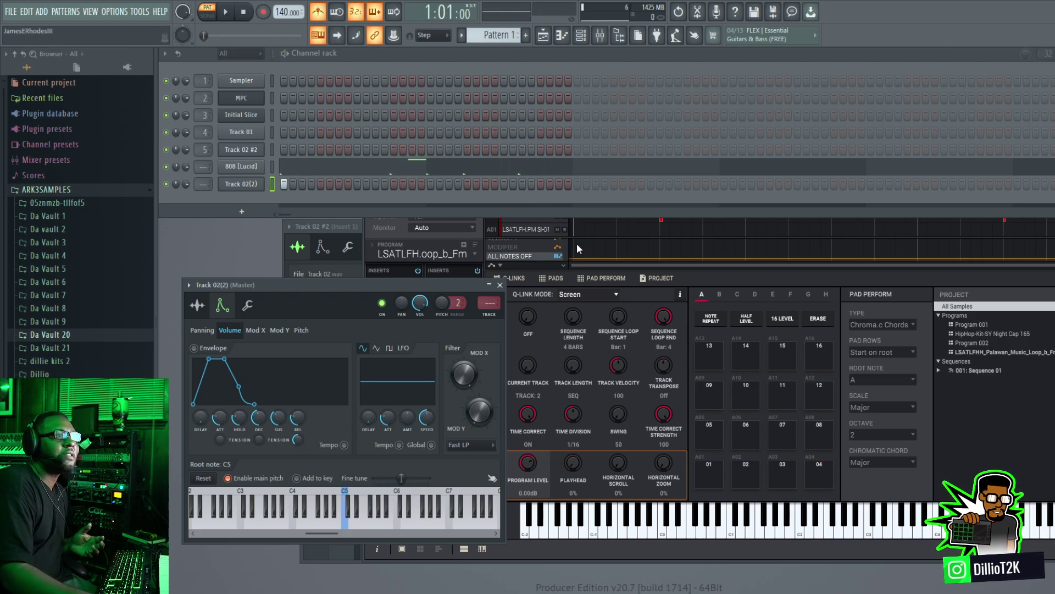
Step: Switch the MPC plugin to the Track 01 drums and export their audio into a new channel below Track 02(2)
left_click(571, 219)
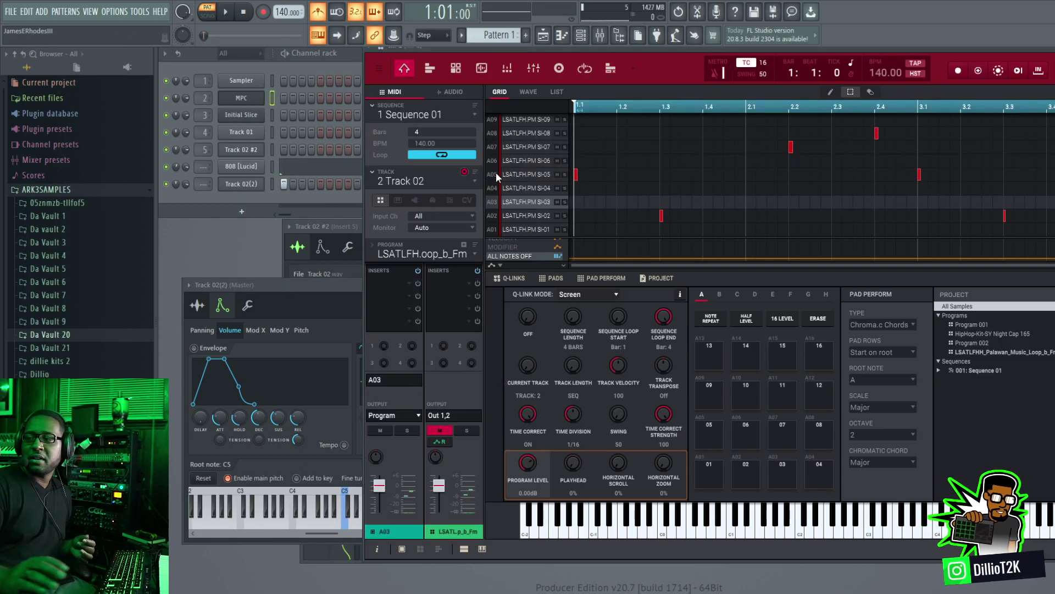
key("Up")
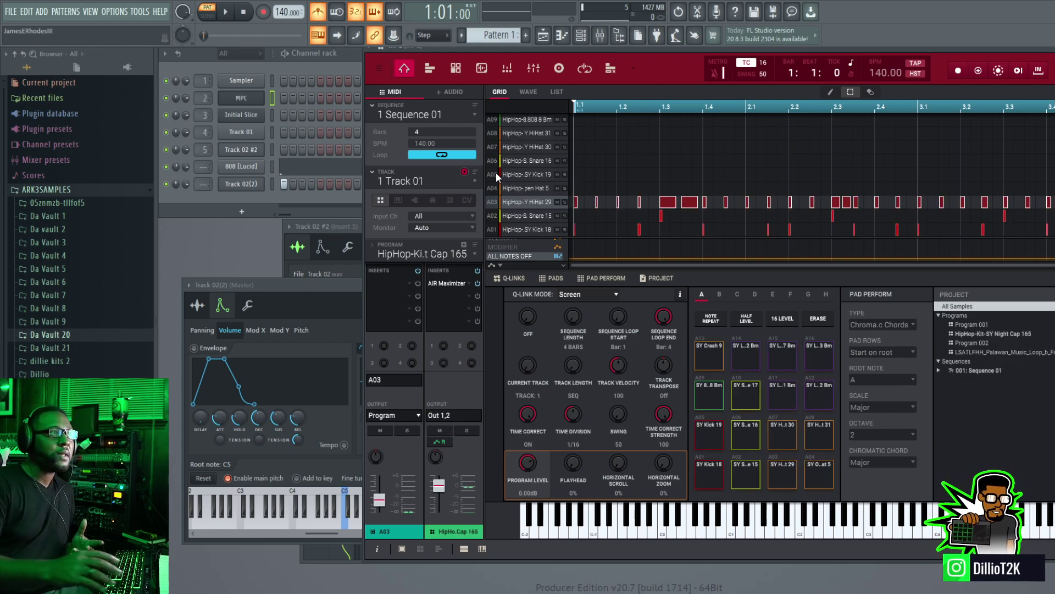
left_click_drag(685, 48, 571, 293)
left_click(1001, 316)
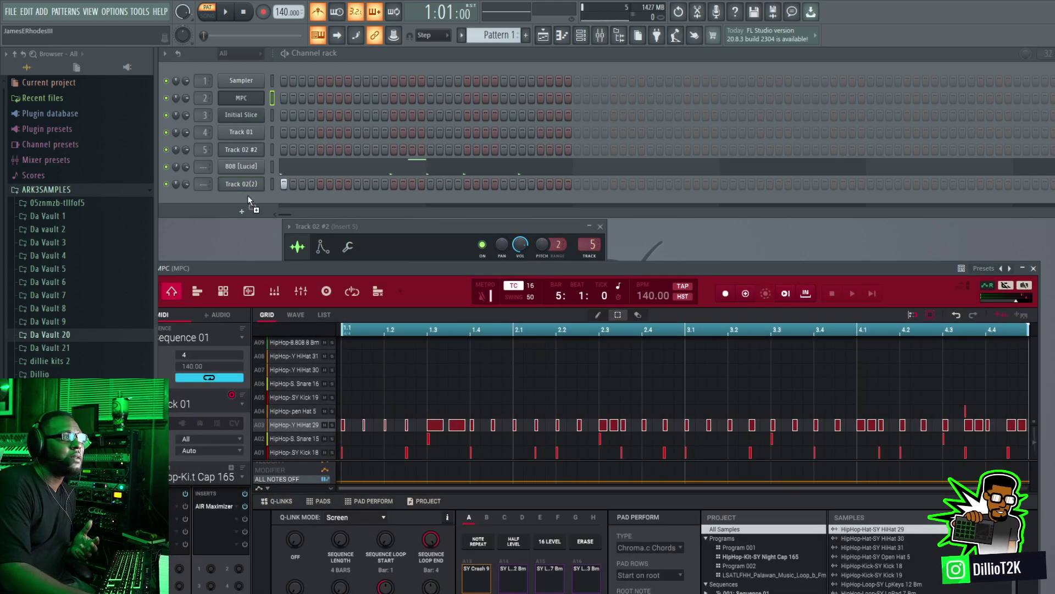
left_click_drag(247, 195, 245, 197)
left_click(246, 200)
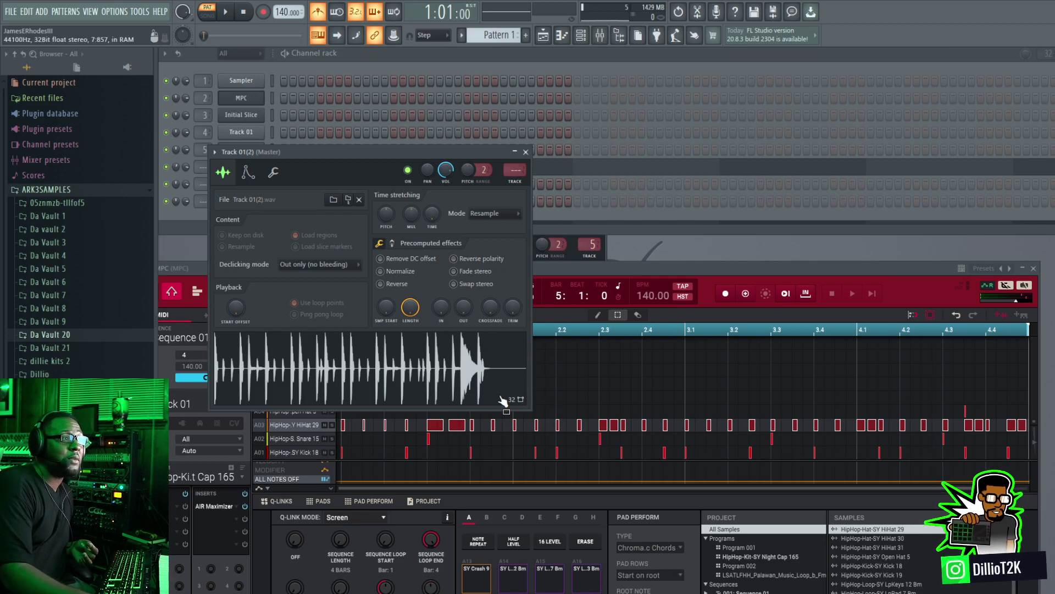
Step: Close the Track 01(2) channel settings and delete that channel from the channel rack
left_click(573, 268)
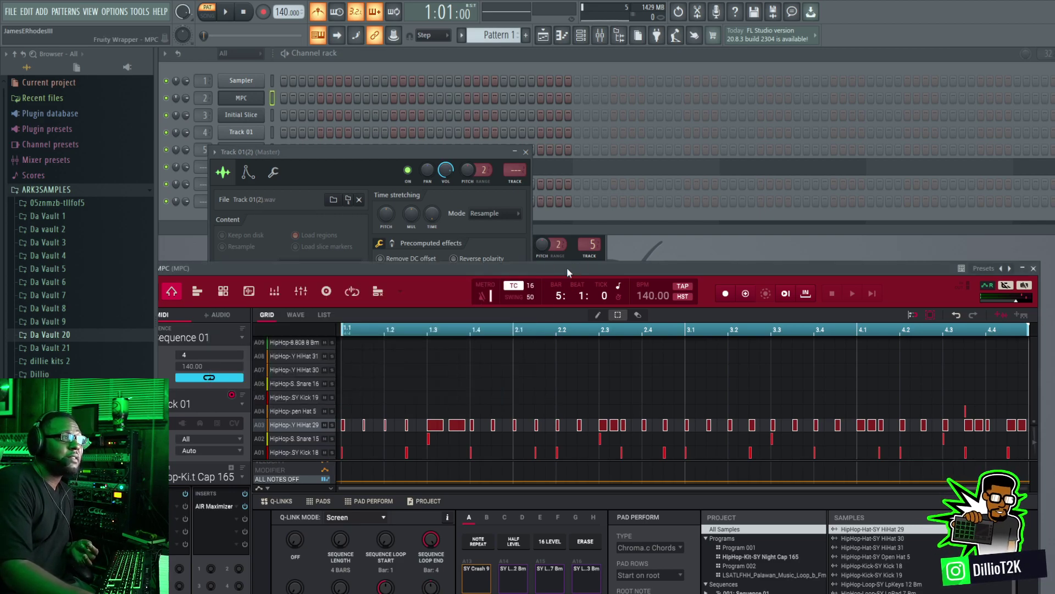
left_click(525, 152)
right_click(262, 203)
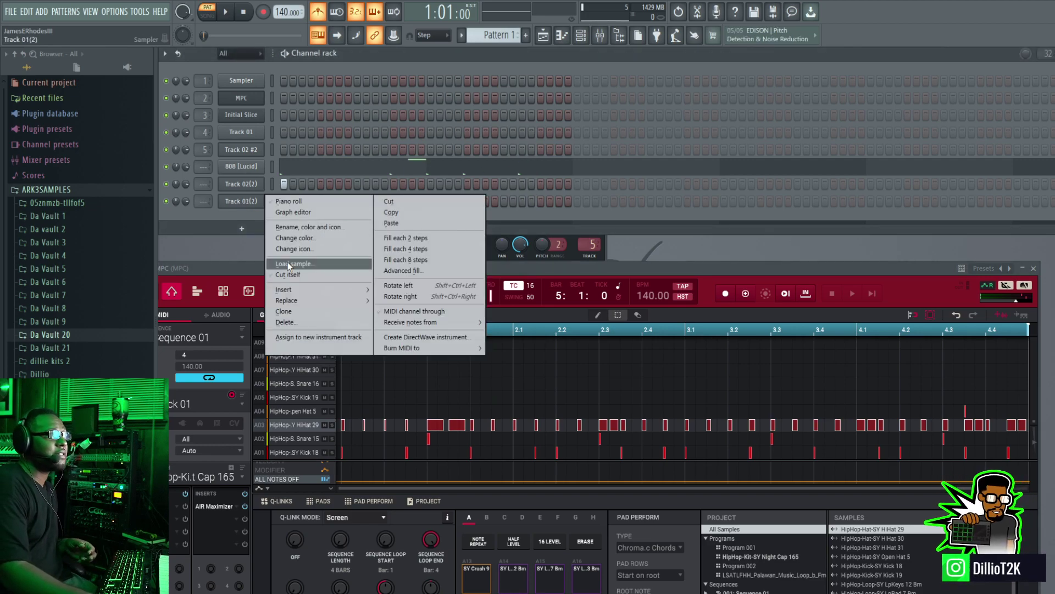
left_click(299, 324)
left_click(599, 341)
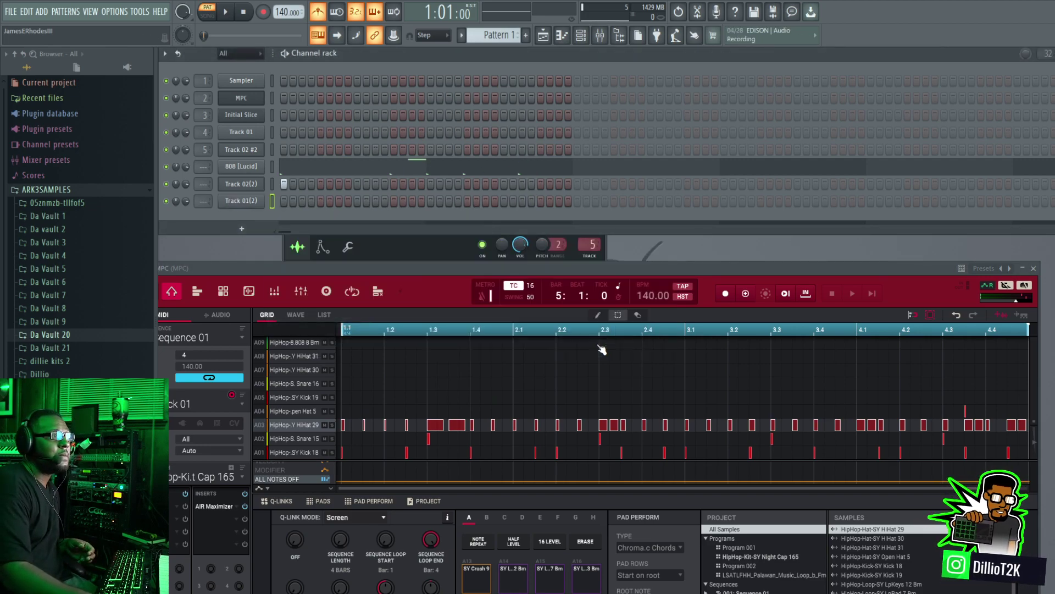
Step: Switch to song mode and export the MPC drum track's audio onto playlist Track 2 at bar 1
left_click(208, 20)
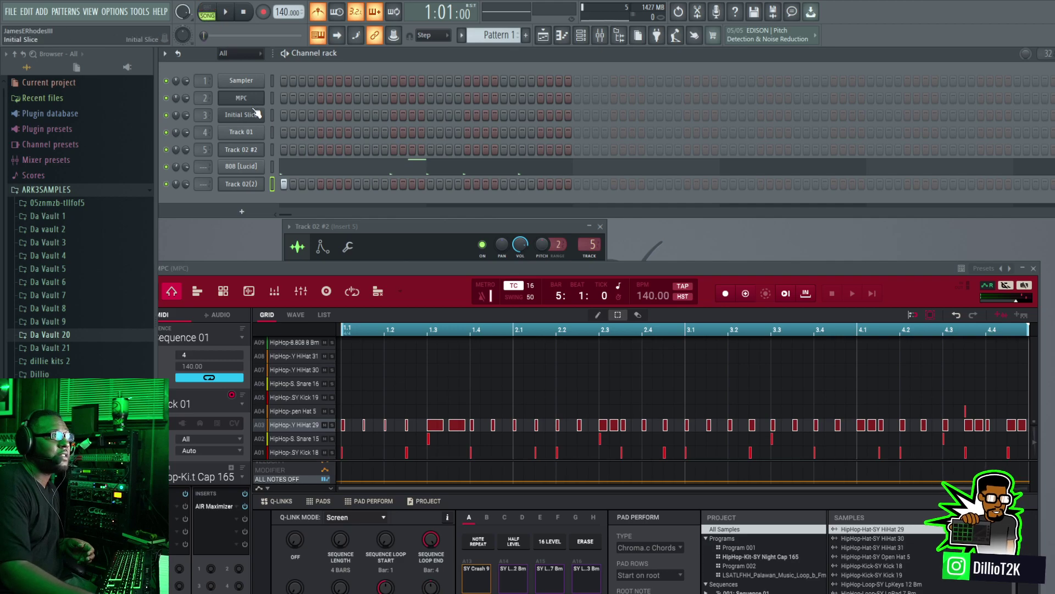
left_click_drag(394, 235, 396, 291)
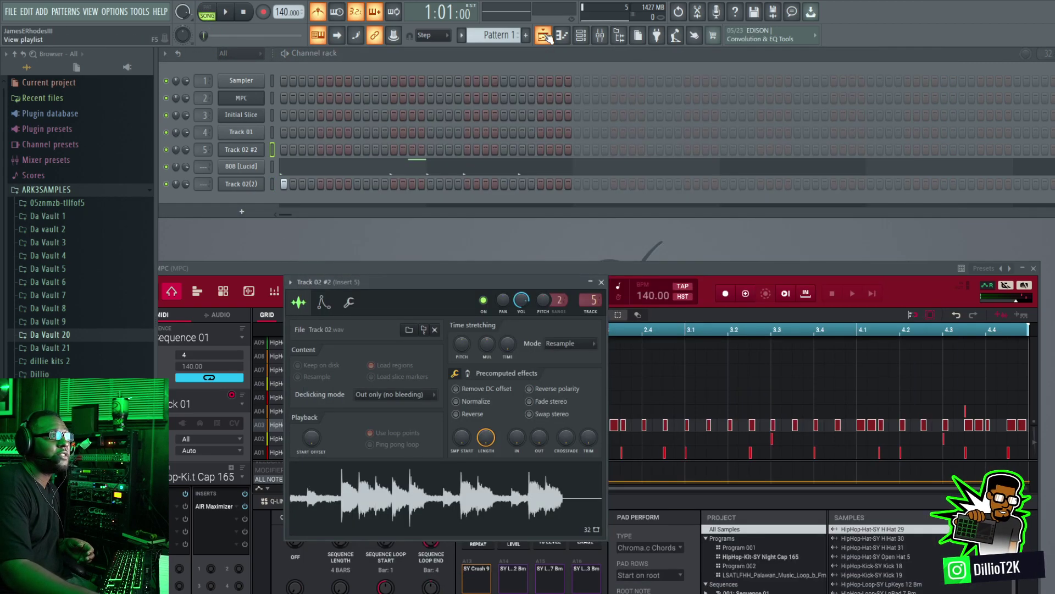
left_click(544, 35)
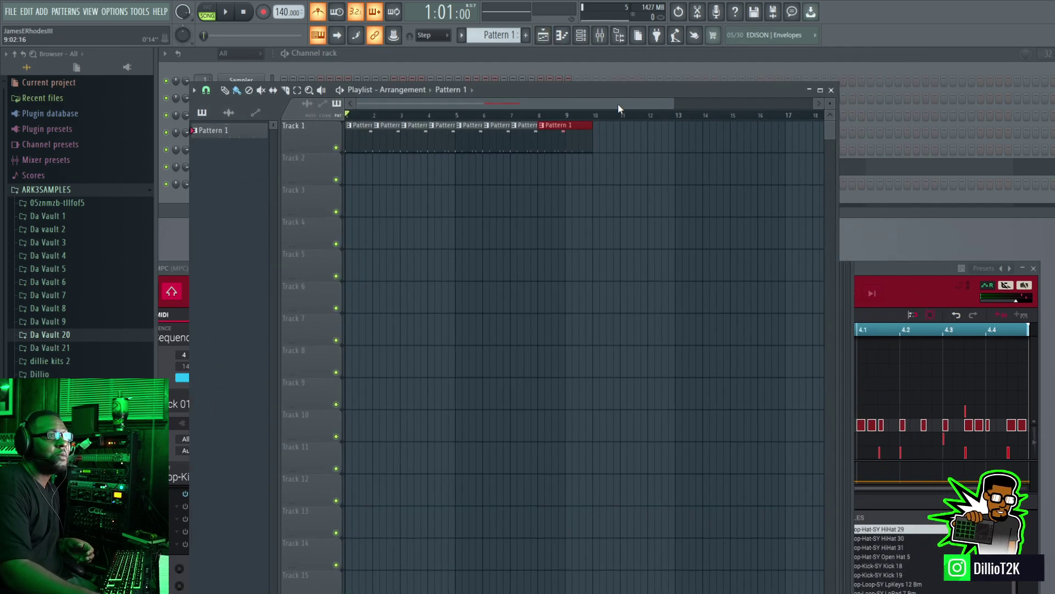
left_click_drag(618, 104, 577, 144)
left_click(993, 314)
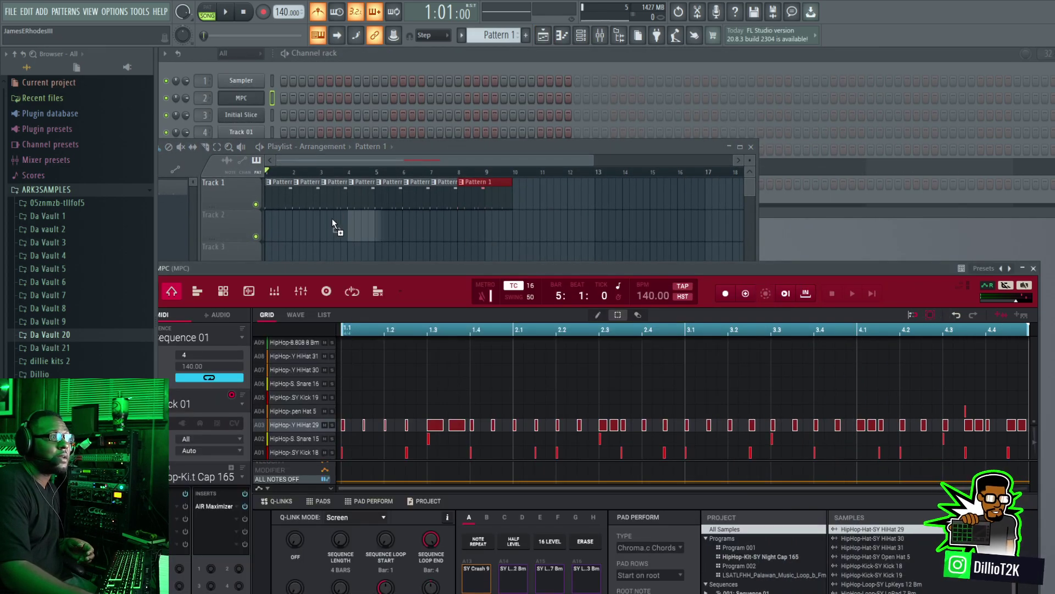
left_click_drag(264, 229, 265, 232)
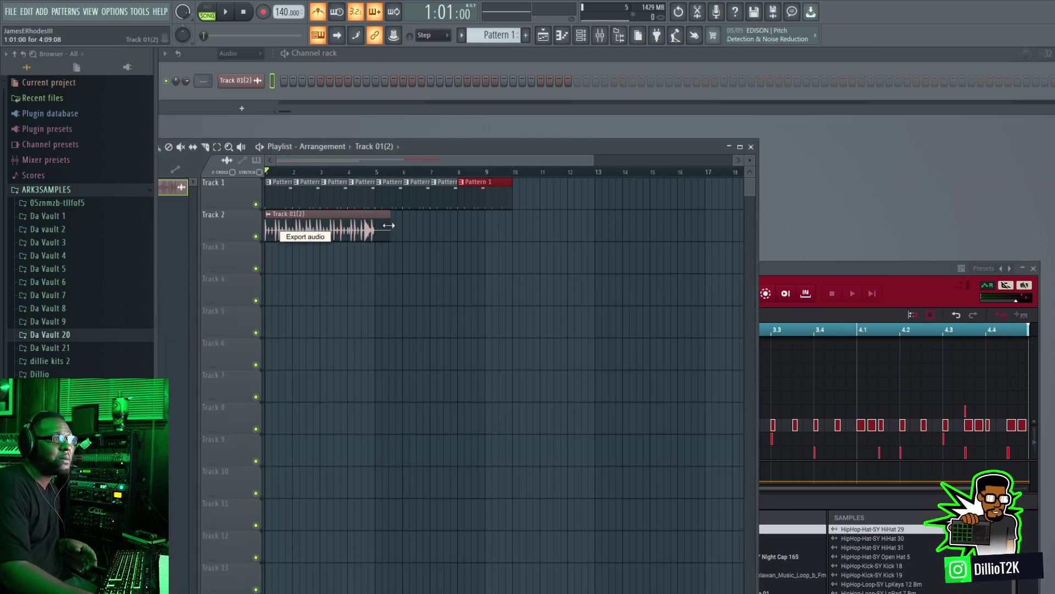
Step: Trim the end of the Track 01(2) audio clip on playlist Track 2 to bar 5, making it four bars long
left_click_drag(390, 225, 390, 225)
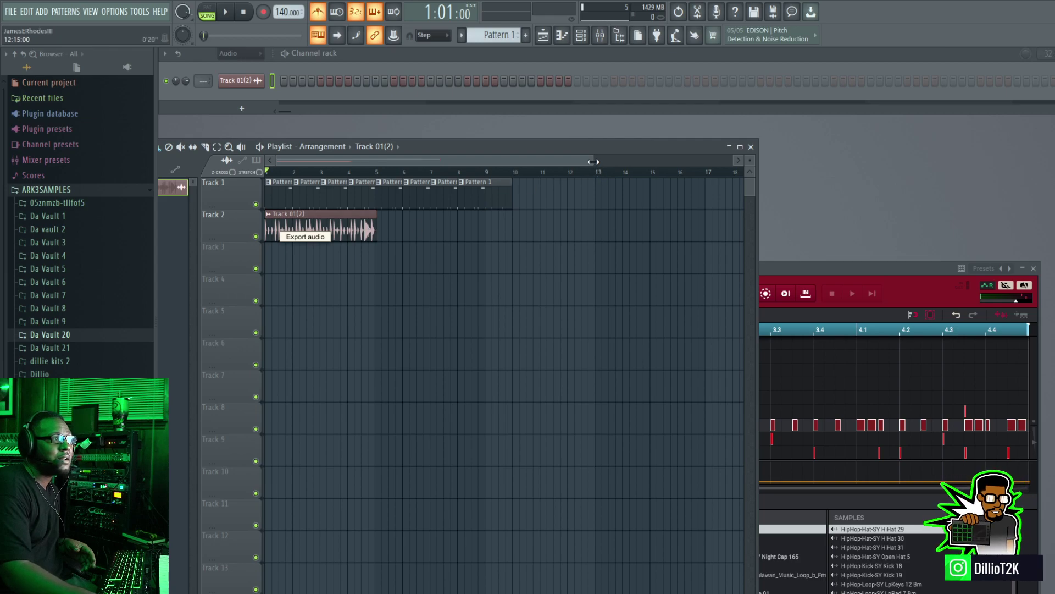
left_click_drag(593, 161, 385, 161)
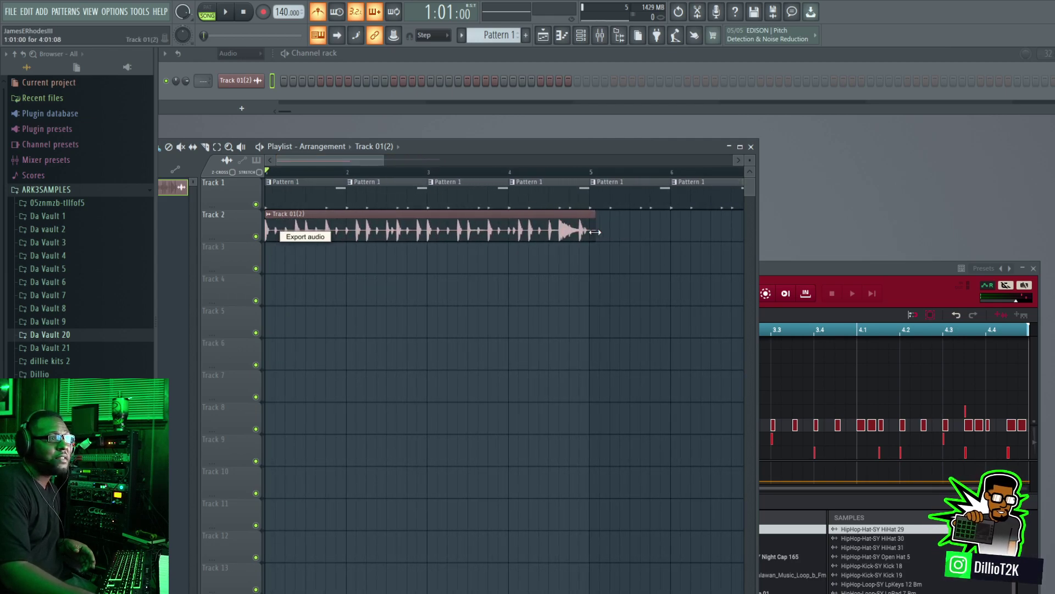
mouse_move(595, 232)
left_mouse_down()
mouse_move(611, 233)
mouse_move(598, 234)
left_mouse_up()
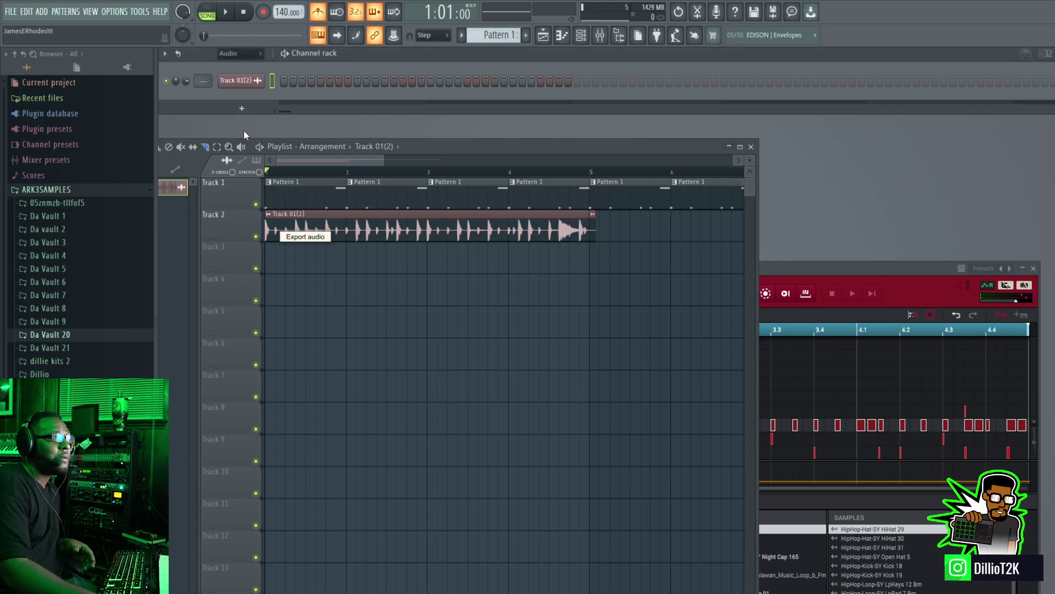
left_click_drag(406, 147, 481, 151)
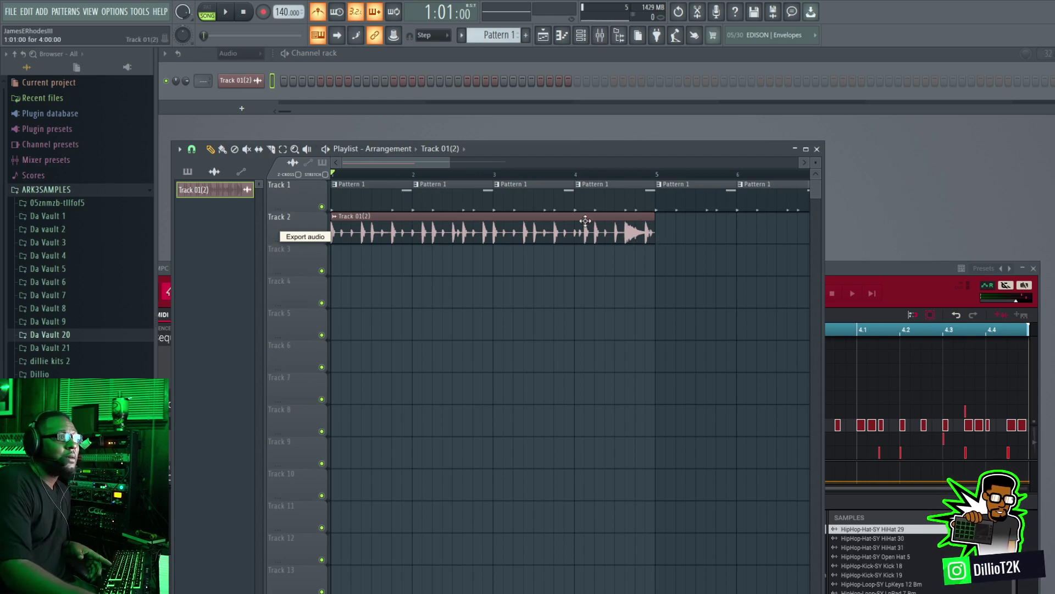
Step: Remove all the Pattern 1 clips from playlist Track 1
right_click(395, 204)
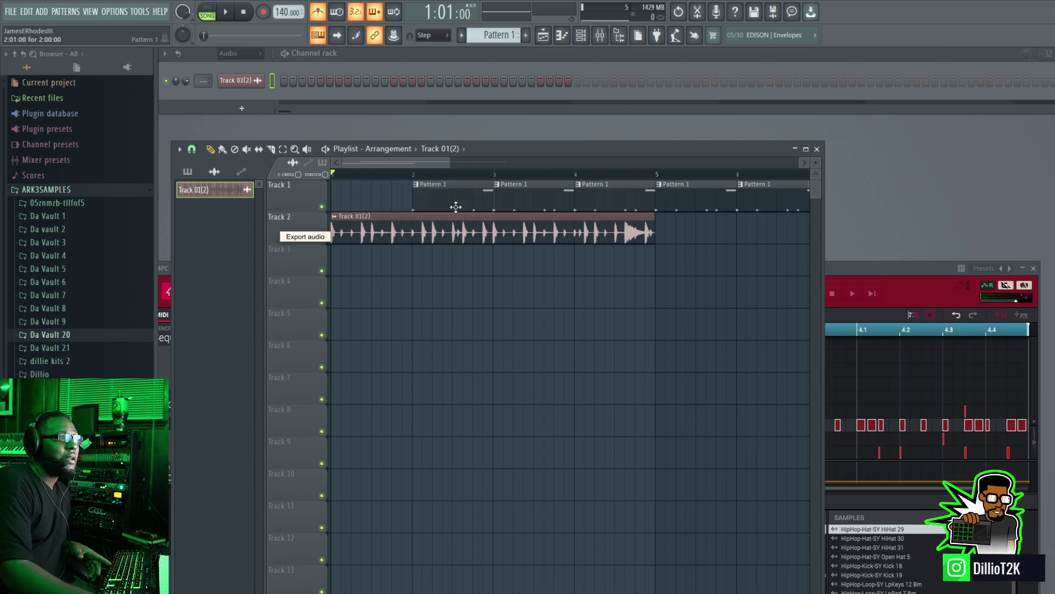
right_click(541, 206)
right_click(684, 206)
right_click(496, 204)
right_click(687, 202)
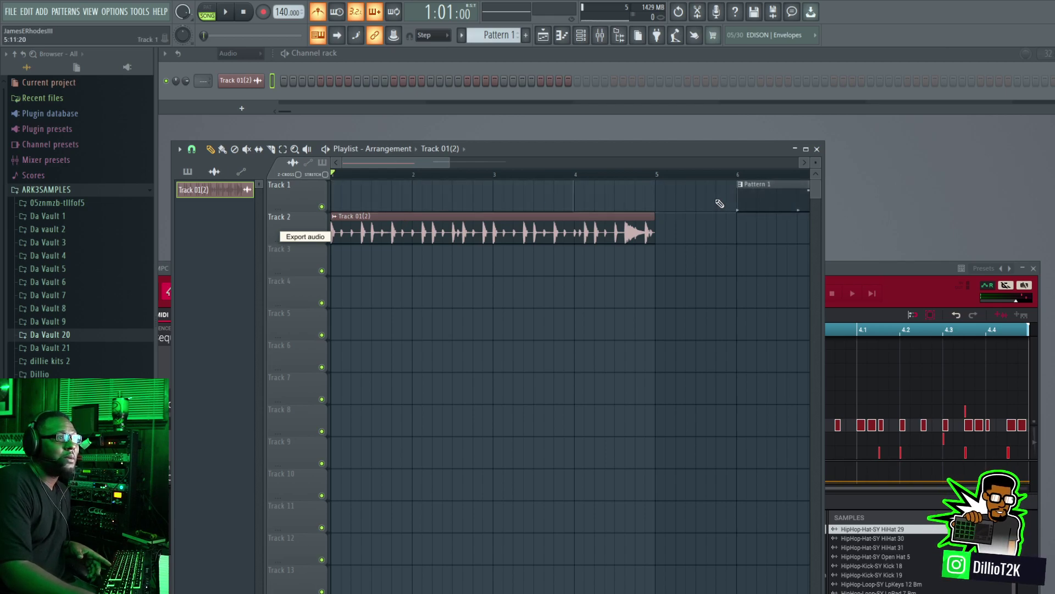
right_click(770, 201)
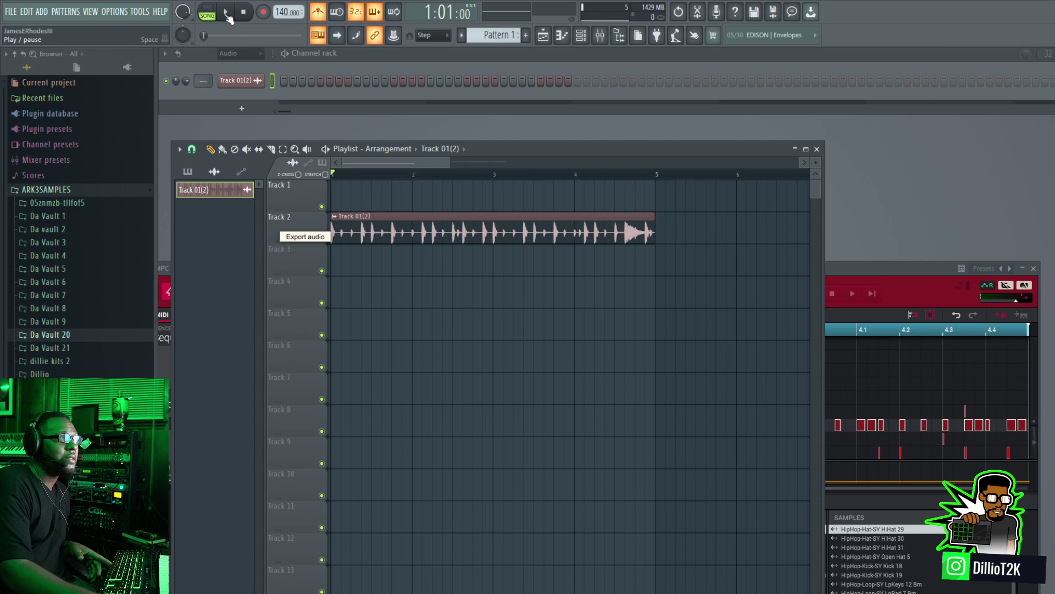
Step: Play the arrangement, mute the HipHop-Kit-SY Night Cap 165 program in the MPC plugin and stop playback
key("space")
left_click_drag(829, 268, 1012, 66)
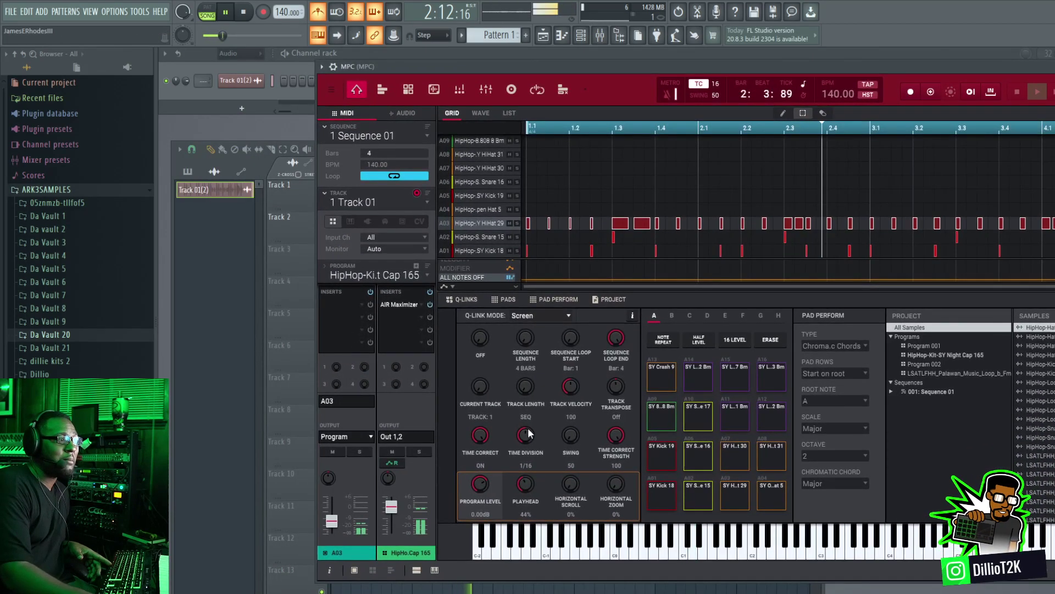
left_click(392, 452)
left_click(542, 54)
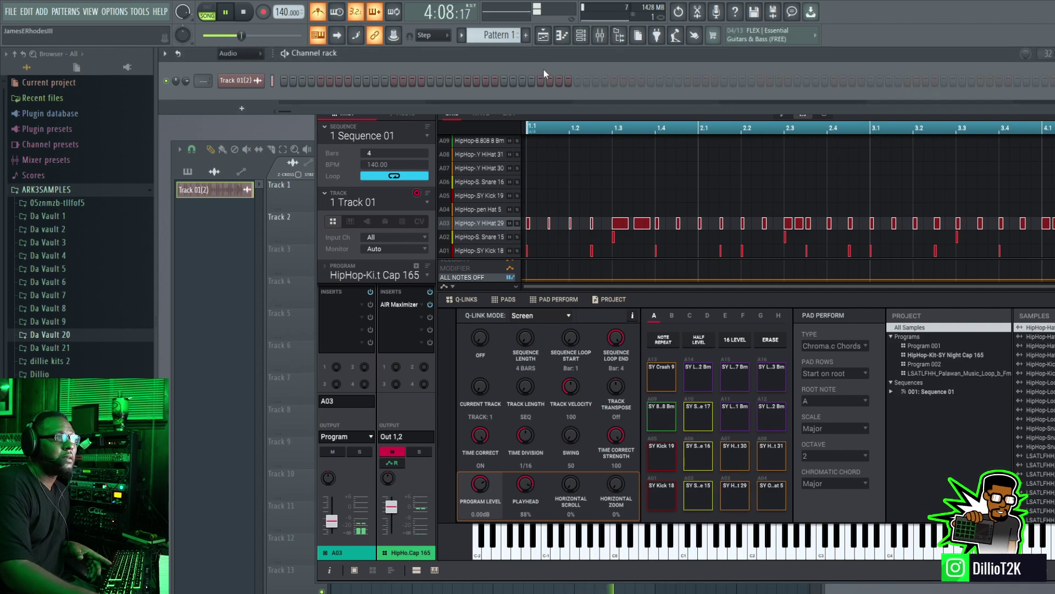
key("space")
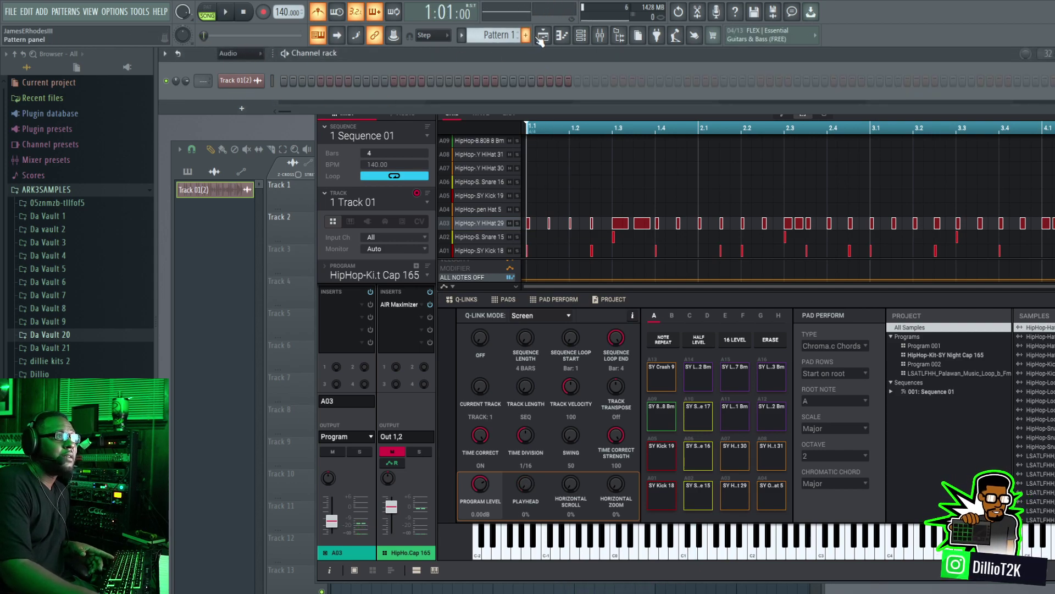
Step: Delete the Track 01(2) audio clip channel and switch back to pattern mode
right_click(249, 82)
left_click(305, 199)
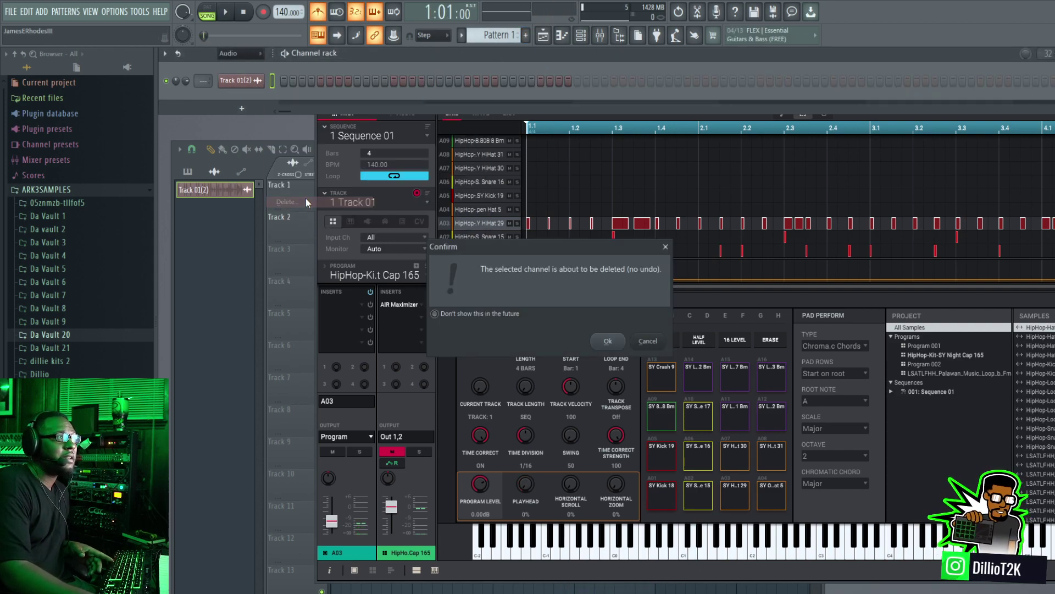
left_click(615, 346)
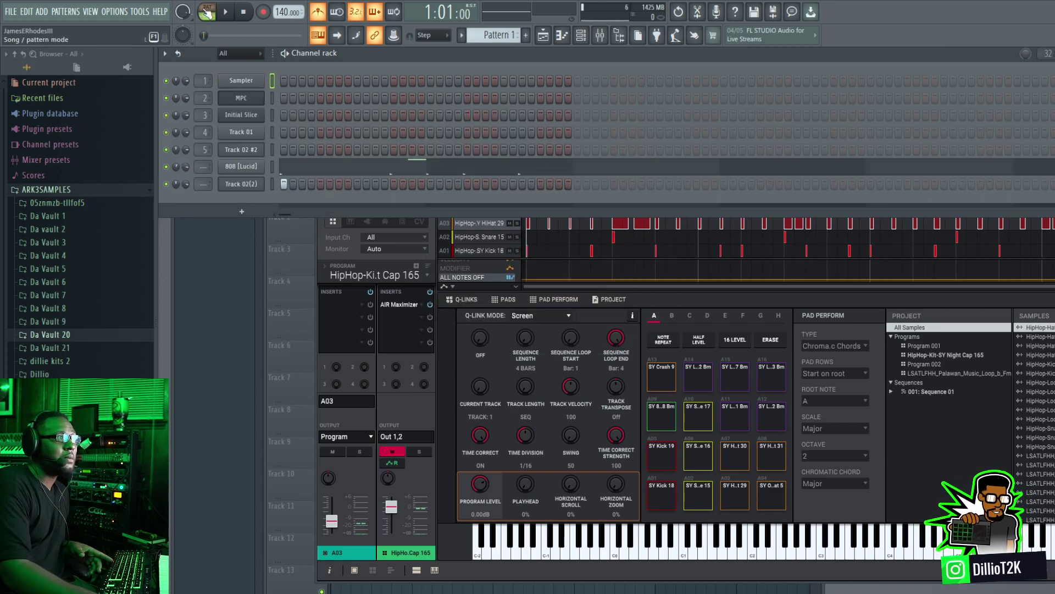
Step: Export the MPC plugin's Track 01 drum audio into a new channel below Track 02(2) and move its settings window clear of the channel rack
left_click(1002, 236)
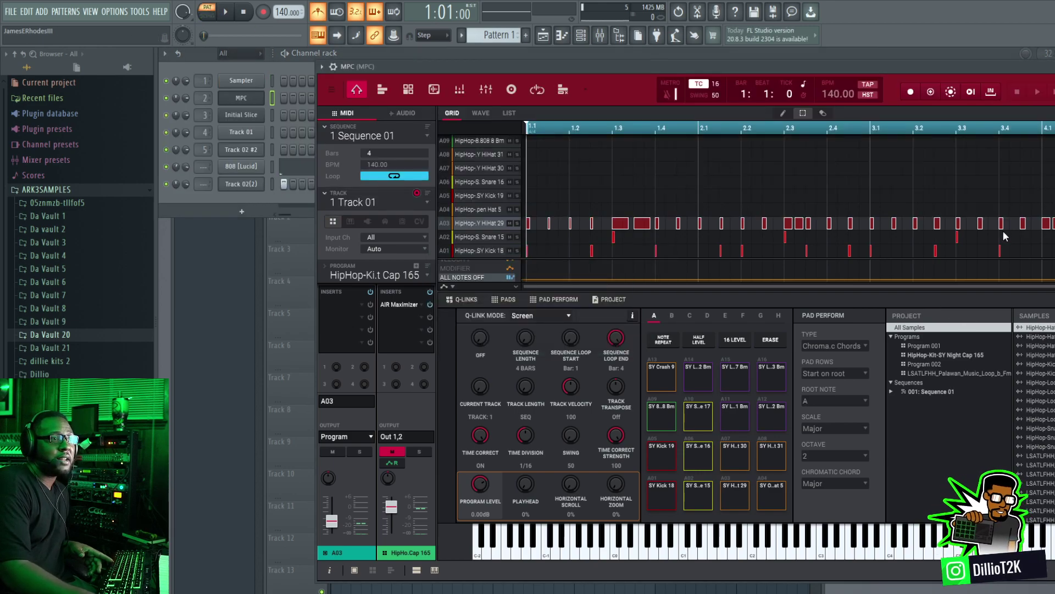
left_click_drag(1045, 66, 908, 229)
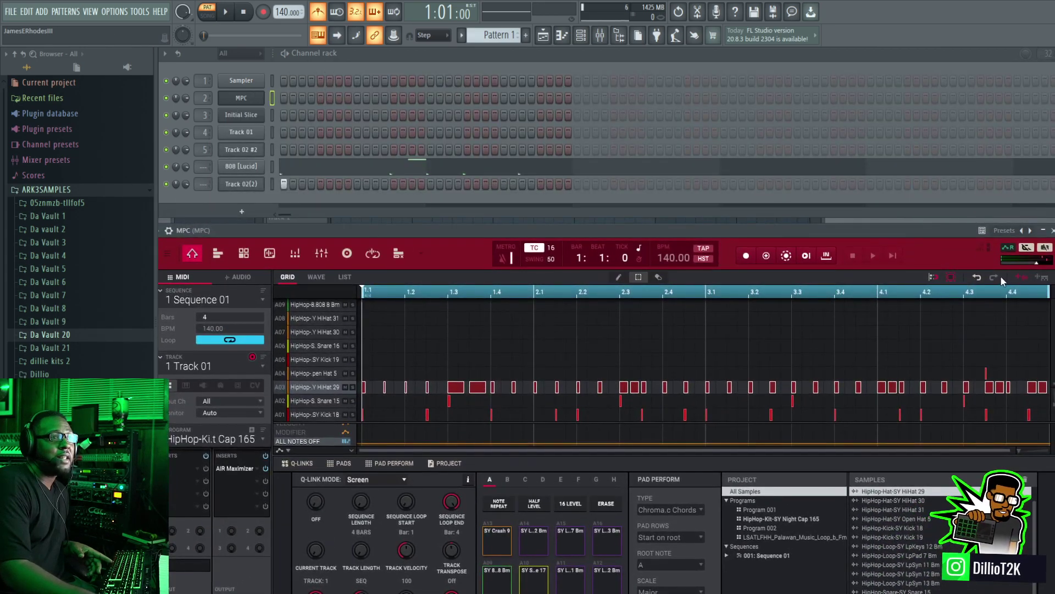
left_click_drag(249, 200, 250, 202)
left_click(241, 201)
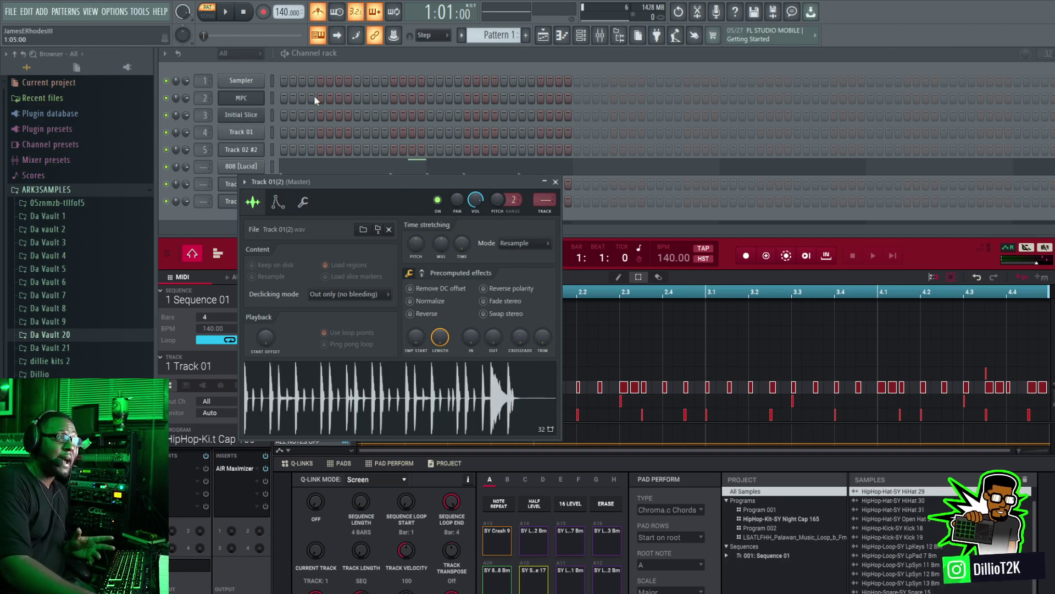
left_click_drag(365, 182, 430, 320)
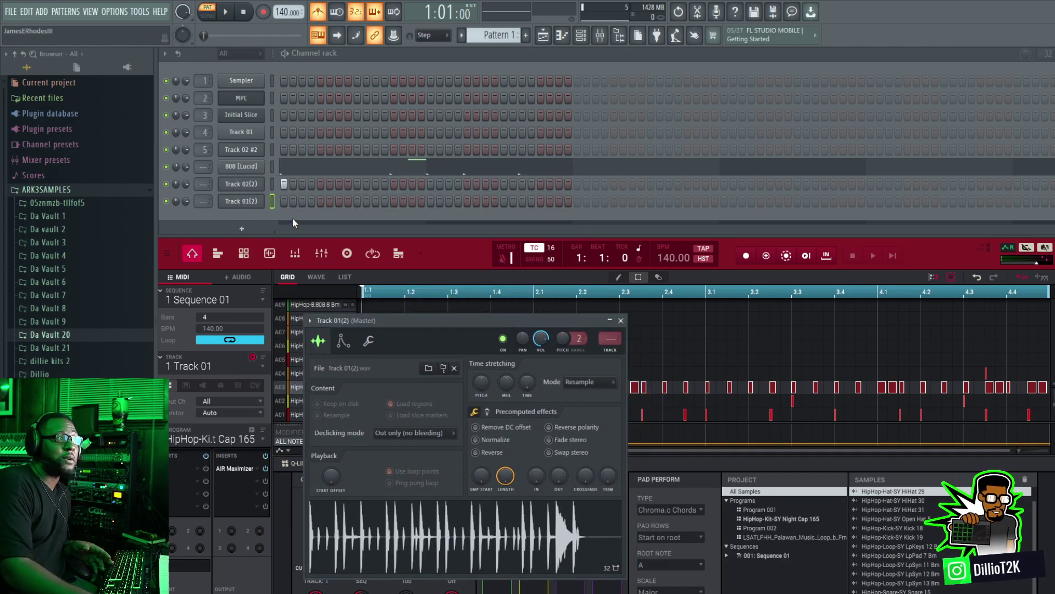
Step: Enable Cut itself on the Track 01(2) channel and activate its first step
right_click(244, 203)
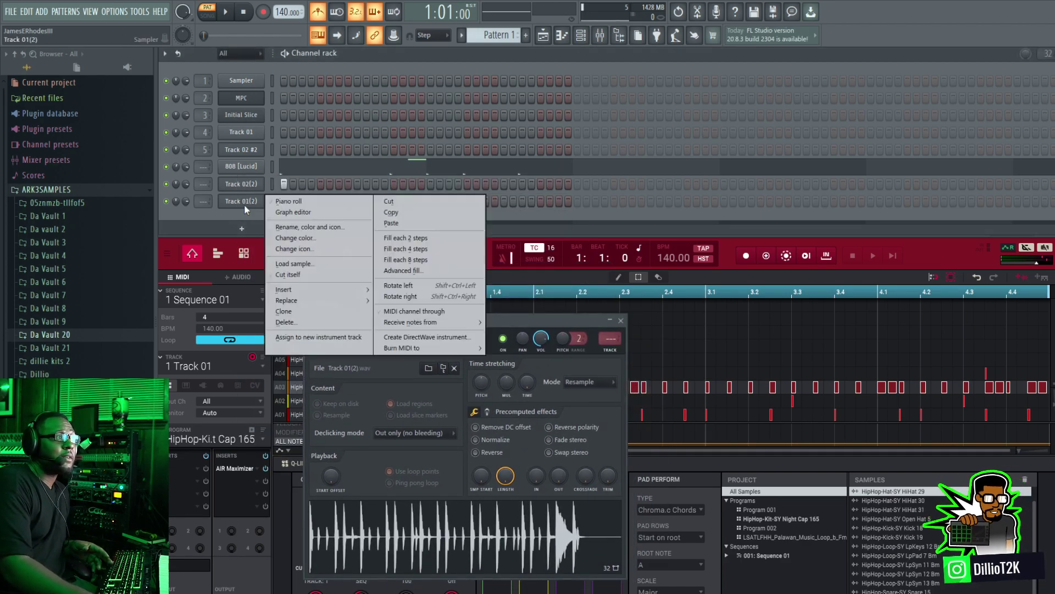
left_click(306, 274)
Step: Mute the 808 [Lucid] channel while playing the pattern, stop playback and close the Track 01(2) channel settings
key("space")
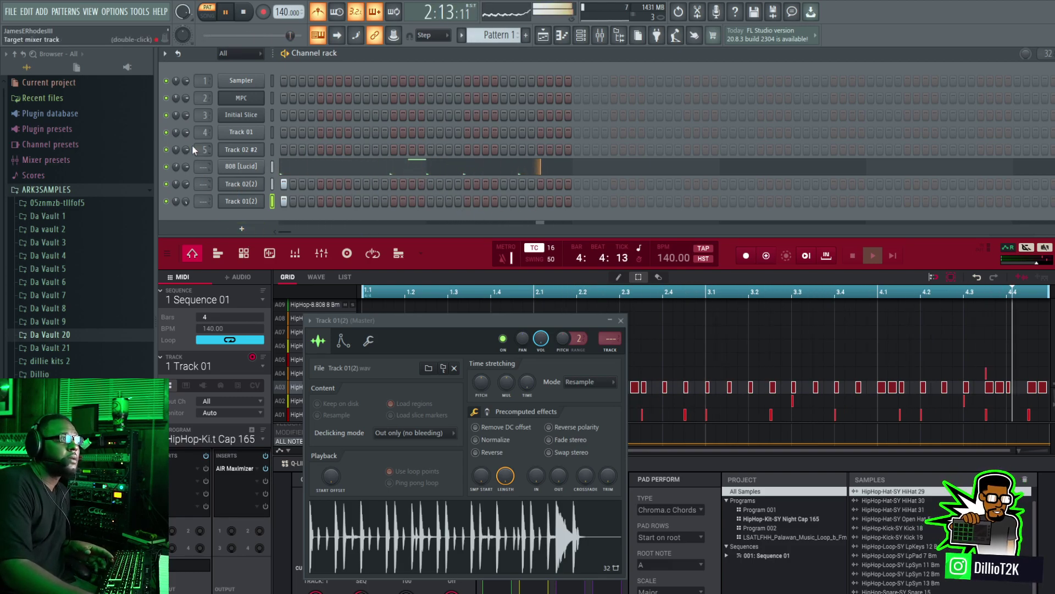
left_click(166, 166)
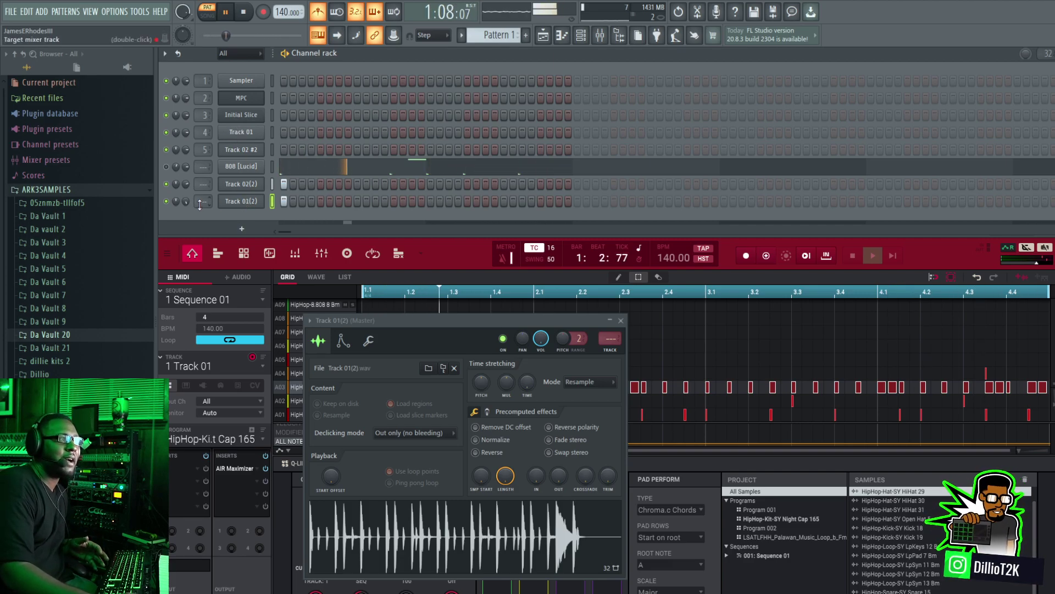
key("space")
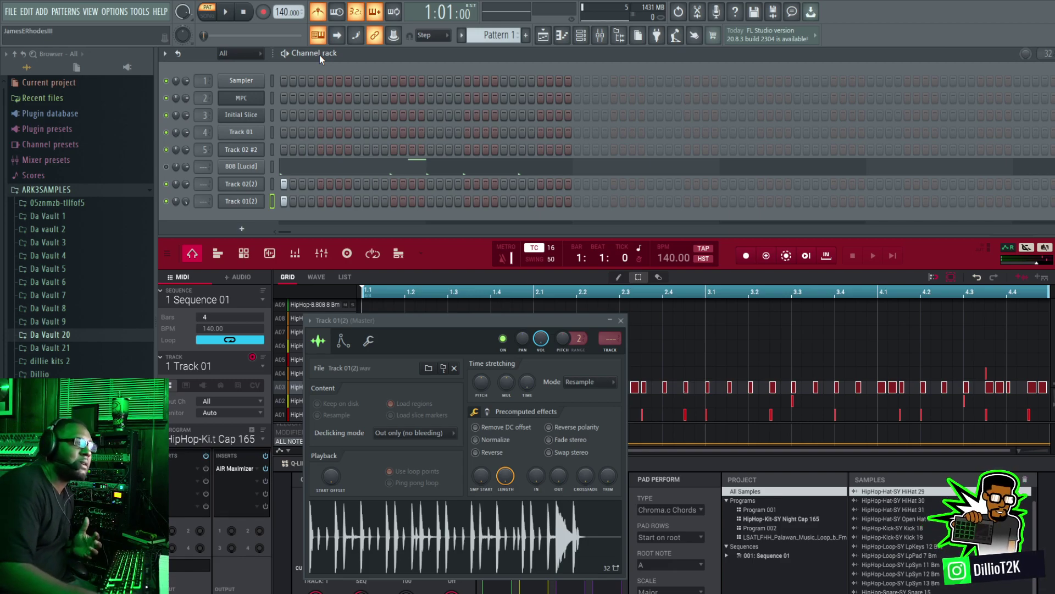
left_click_drag(536, 322, 701, 250)
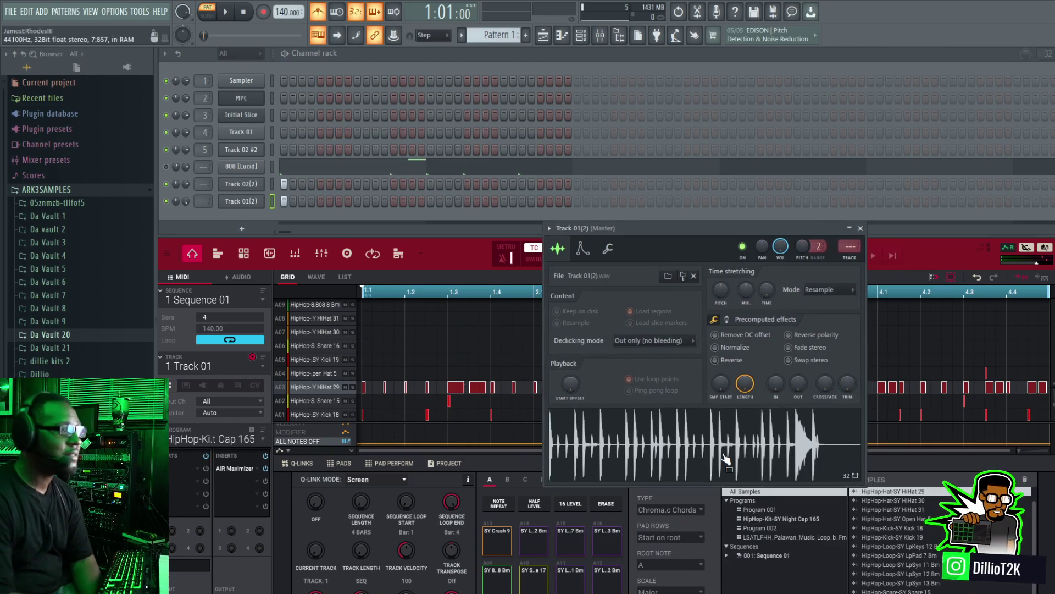
left_click(861, 228)
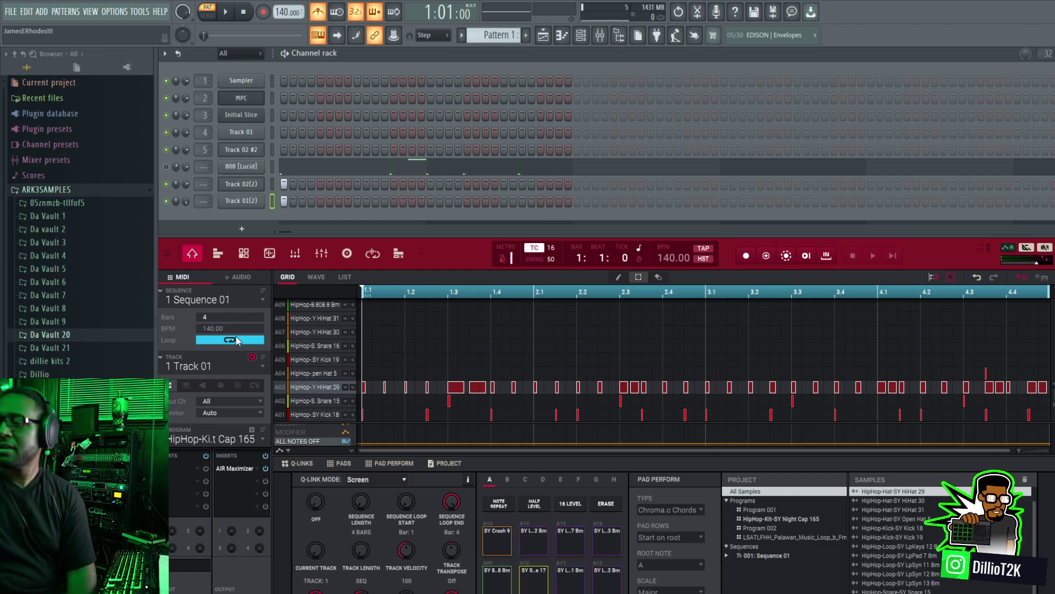
Step: Look through the MPC sequence's Track 02, kick, snare and hi-hat tracks in the channel mixer view
left_click(321, 254)
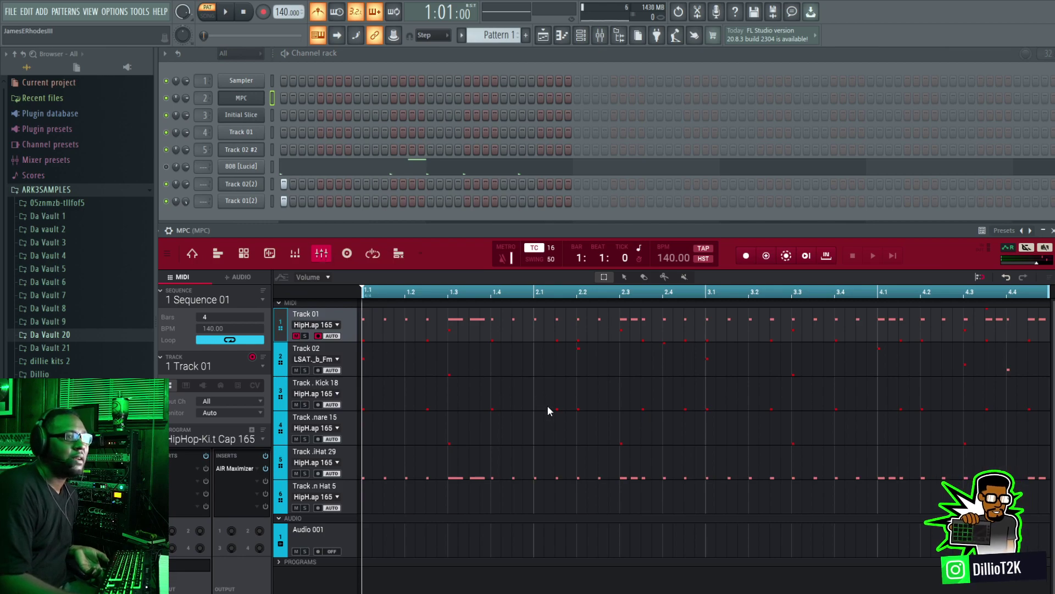
left_click(352, 360)
left_click(352, 391)
left_click(351, 428)
left_click(351, 460)
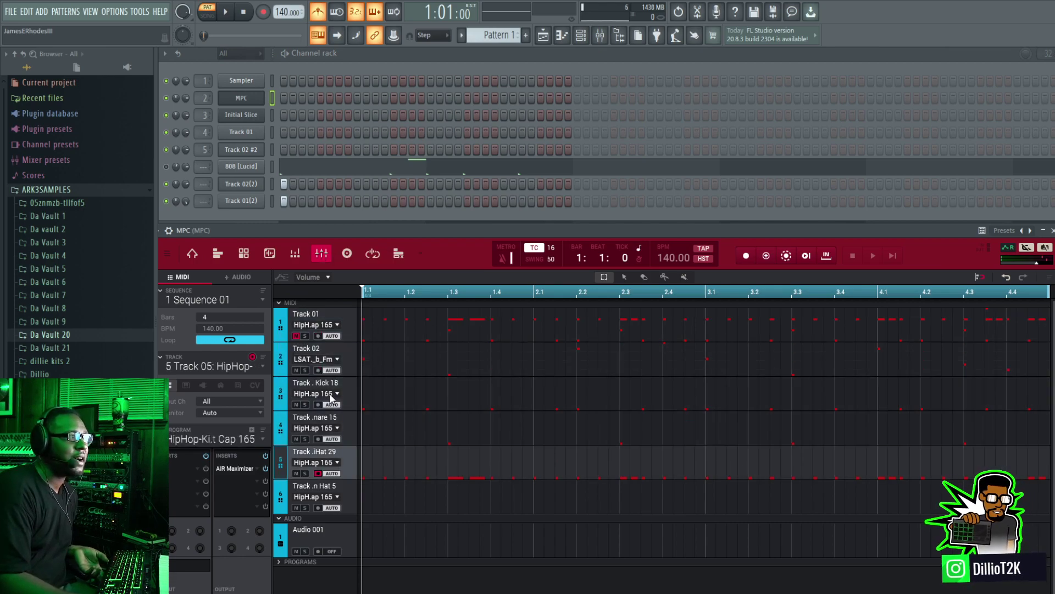
Step: Return the MPC plugin to its main grid view and switch to Track 02 with the sliced loop program
left_click(217, 254)
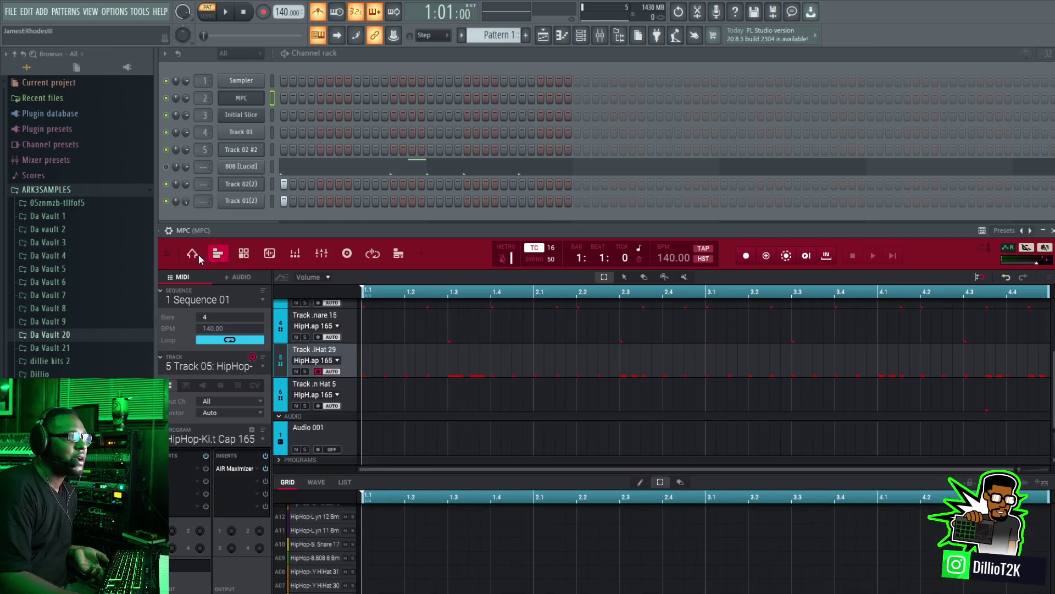
left_click(199, 255)
left_click(215, 364)
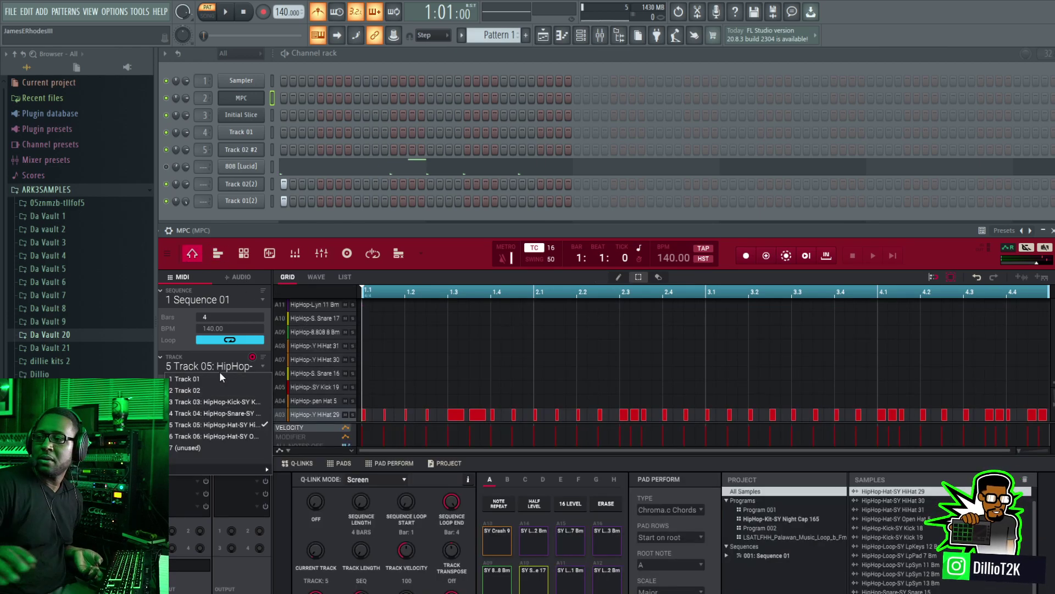
left_click(222, 375)
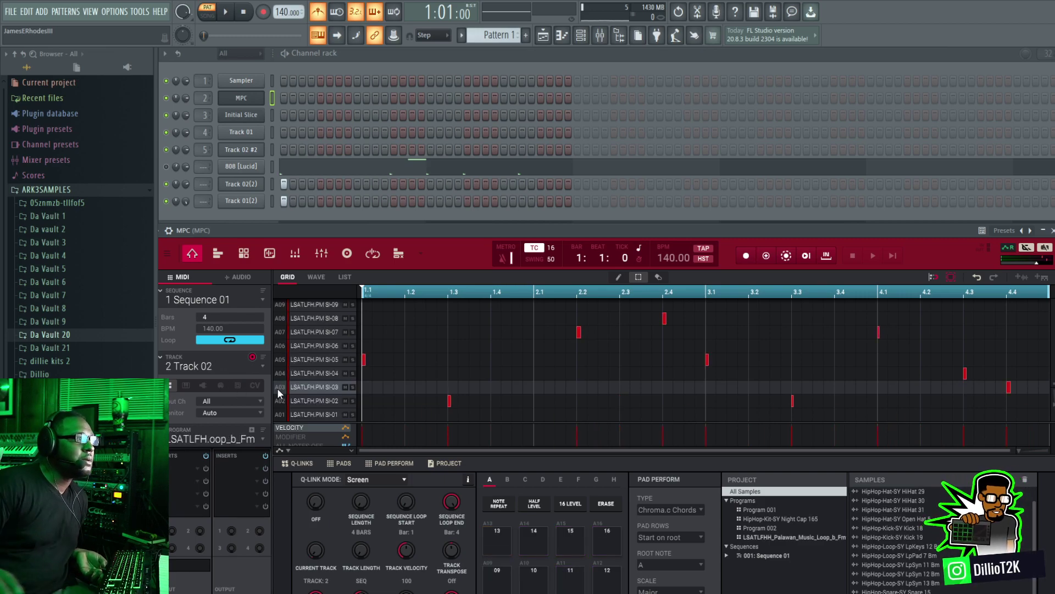
Step: Switch the MPC to the Track 03 kick track, export its audio into a new channel rack channel and close the channel's settings
key("Down")
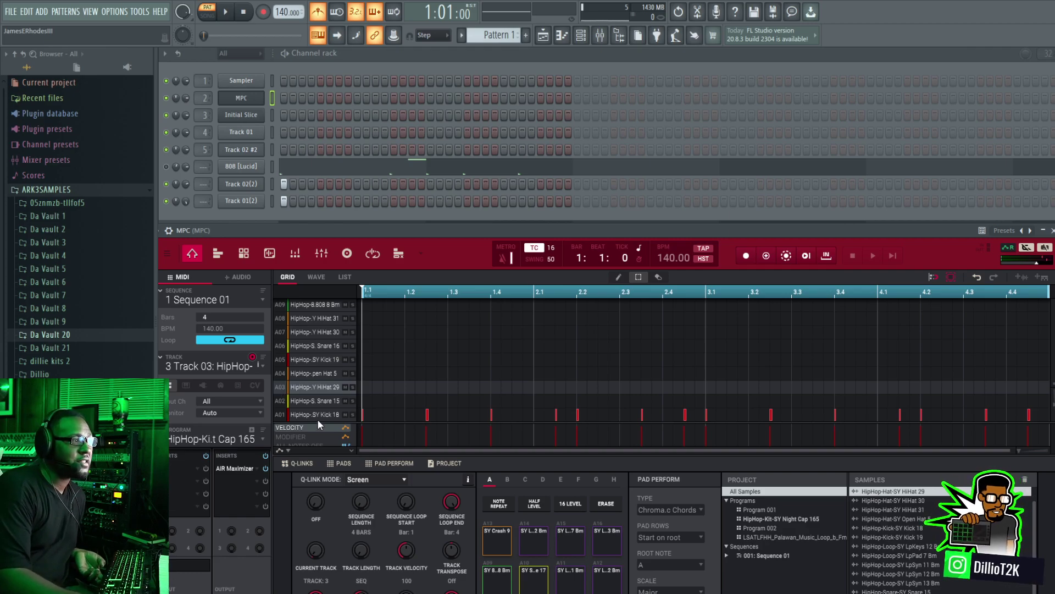
left_click_drag(648, 228, 609, 44)
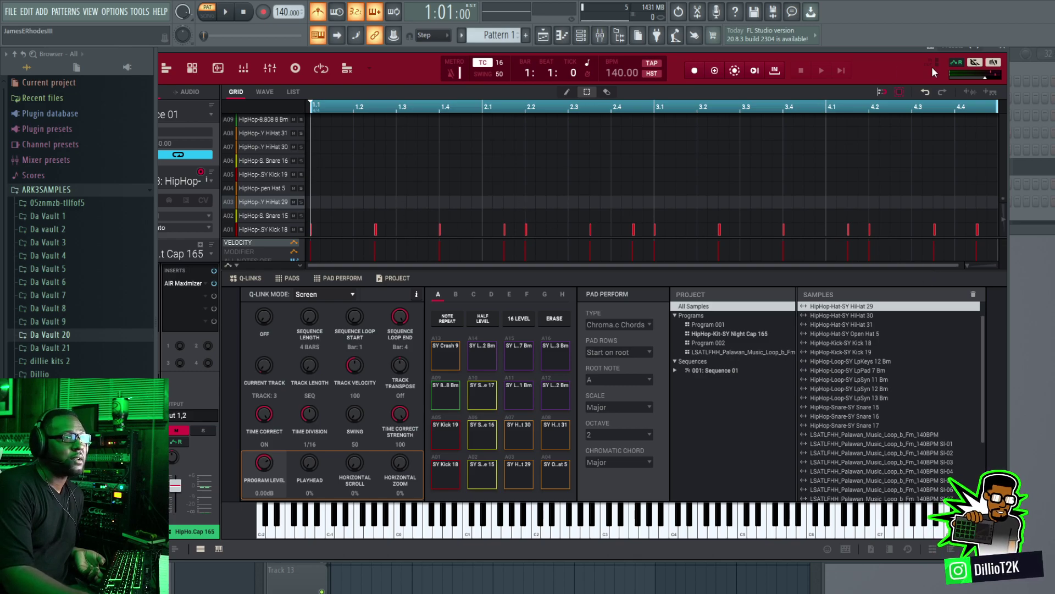
left_click(967, 90)
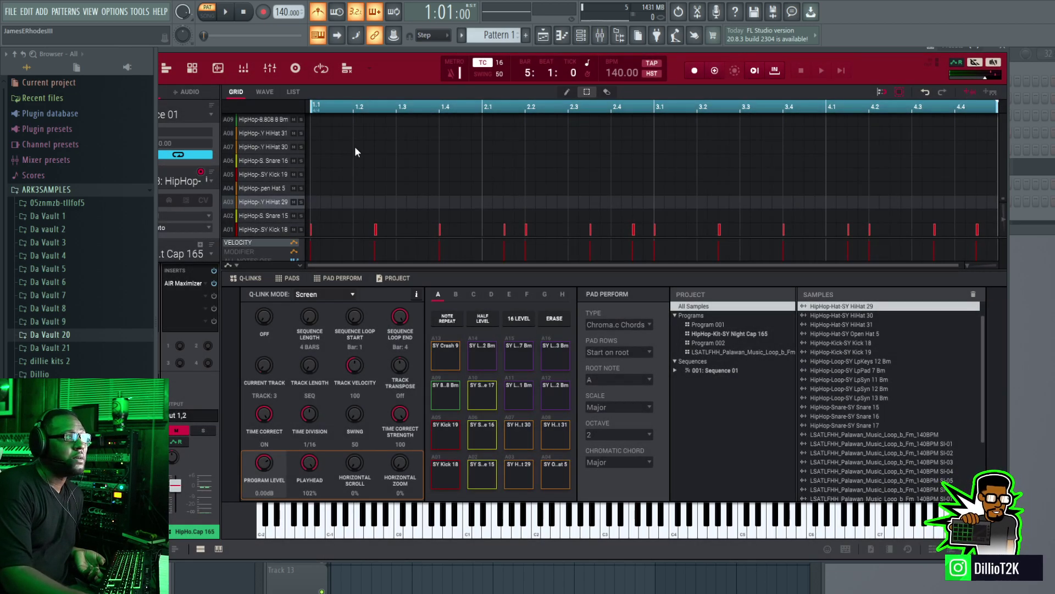
left_click_drag(737, 51, 734, 300)
left_click_drag(941, 338, 244, 214)
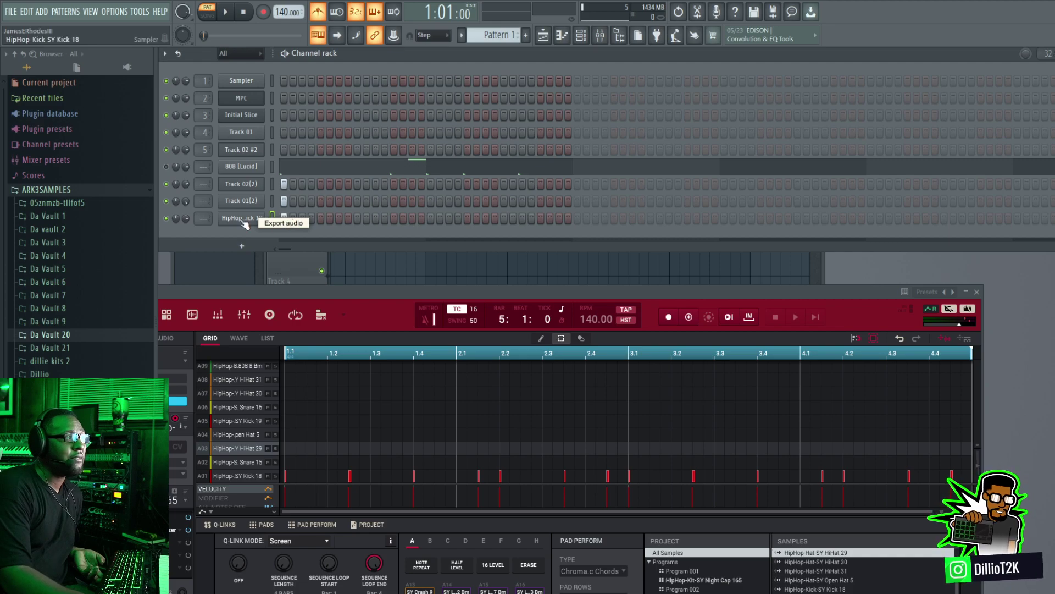
left_click(243, 219)
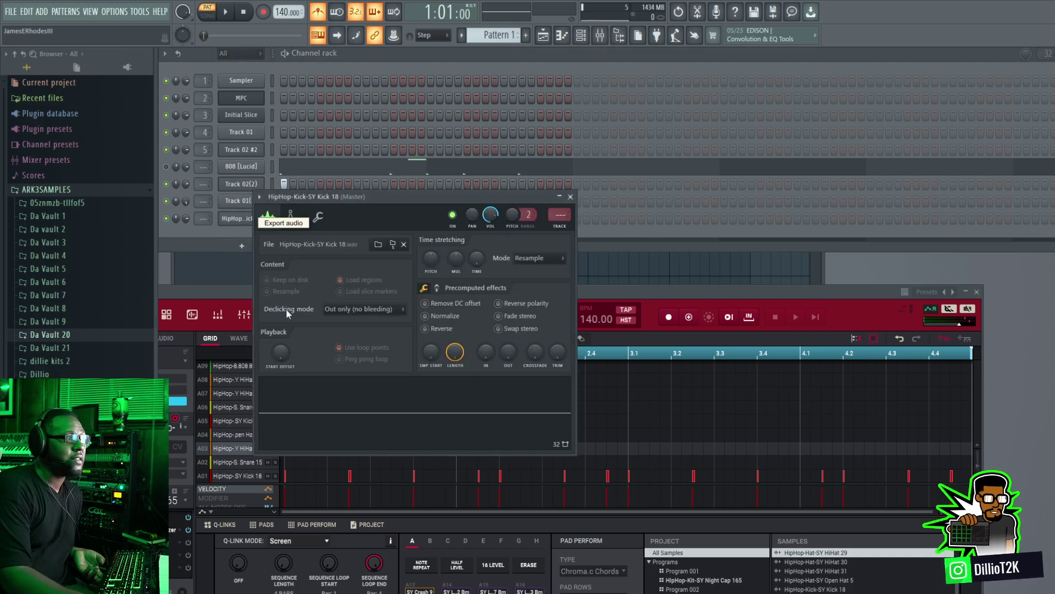
left_click(570, 196)
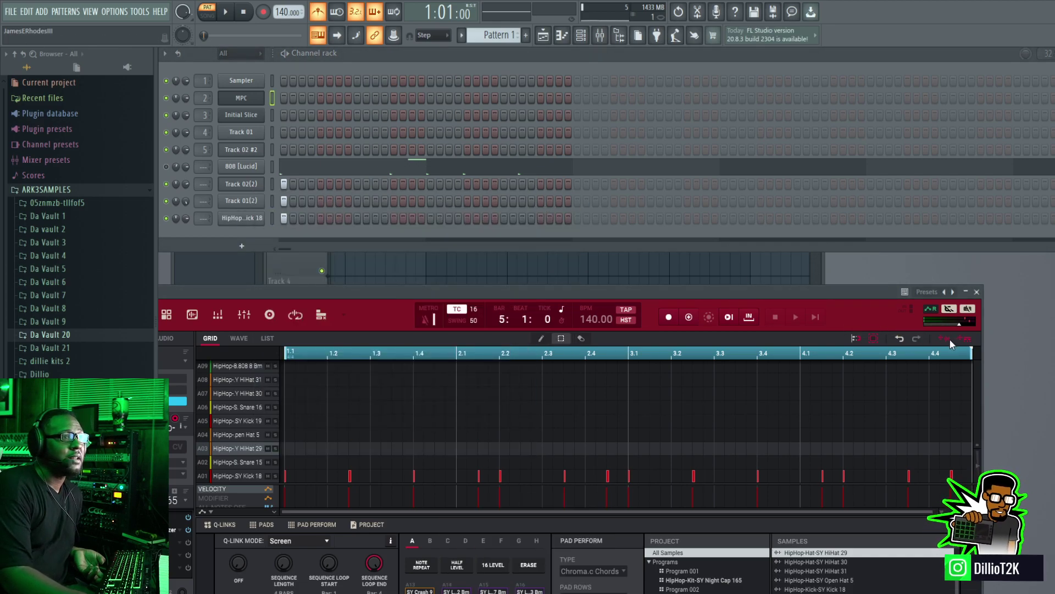
Step: Try exporting the kick track's audio into the playlist as an audio clip and delete the clip's channel
left_click_drag(949, 338, 347, 262)
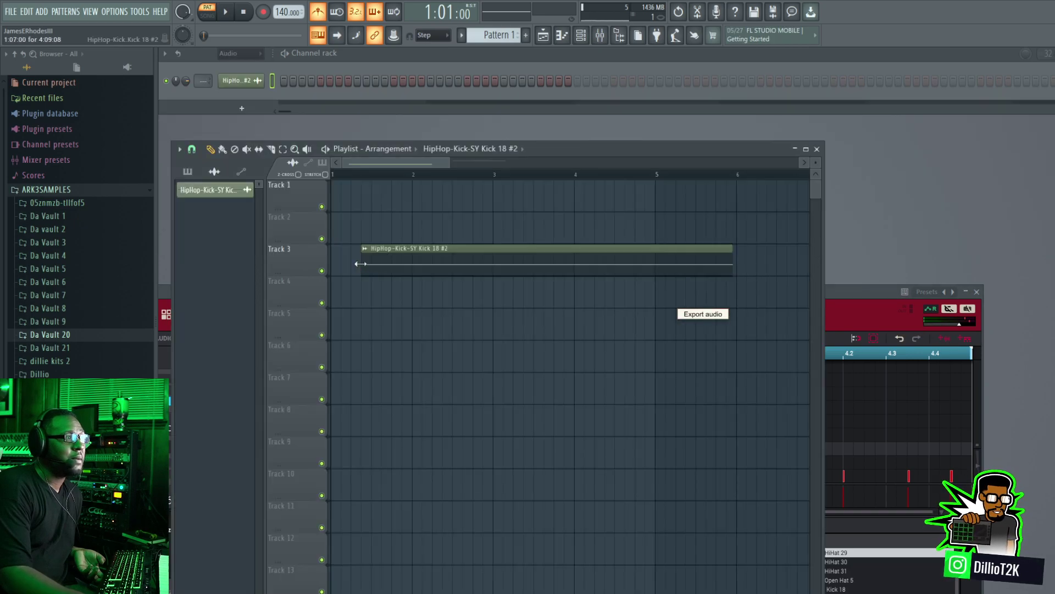
left_click_drag(843, 295, 975, 88)
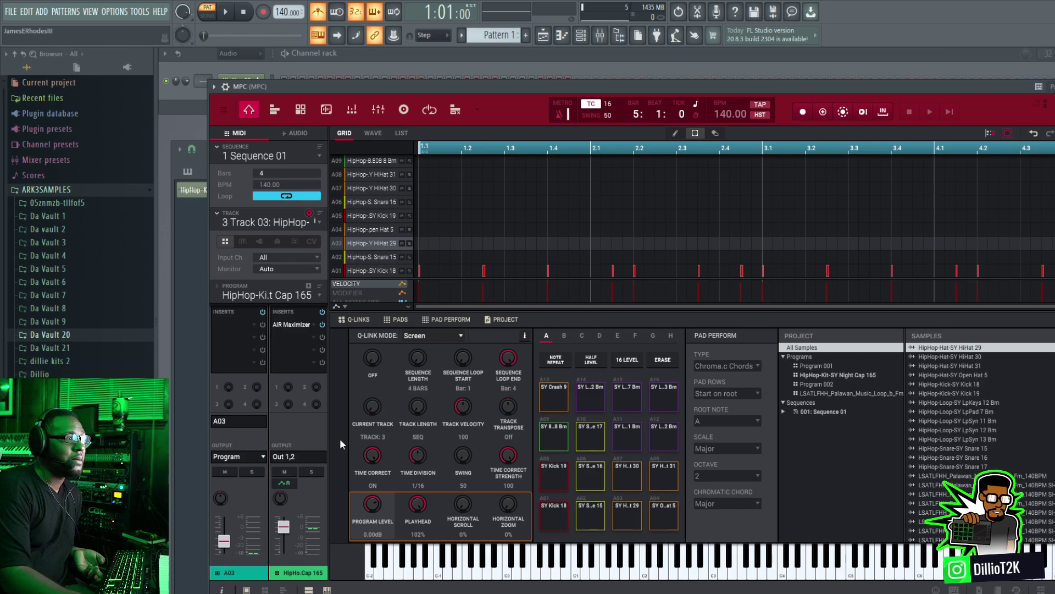
left_click_drag(714, 87, 709, 180)
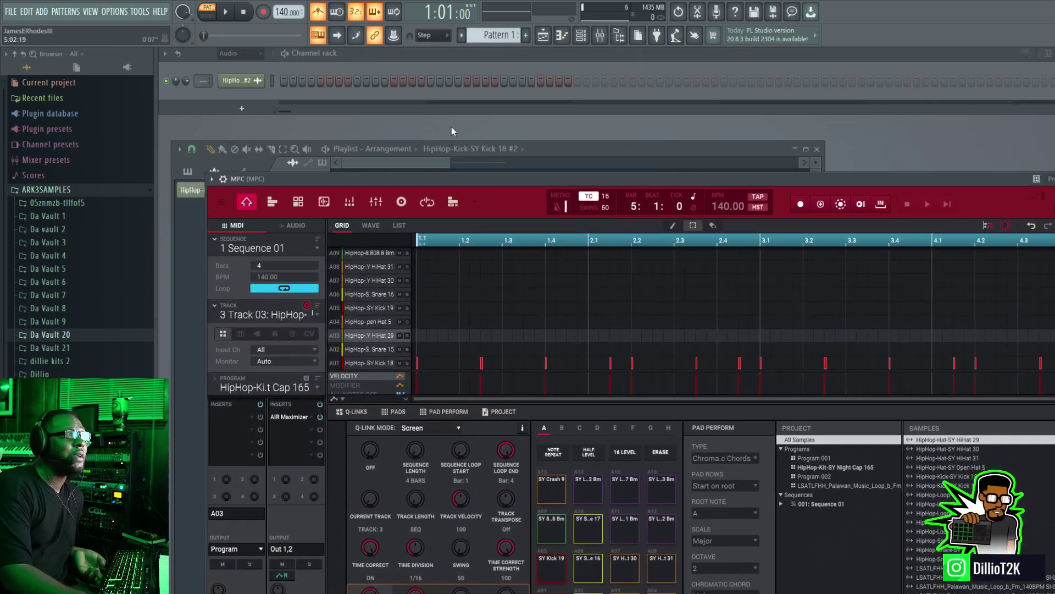
right_click(239, 81)
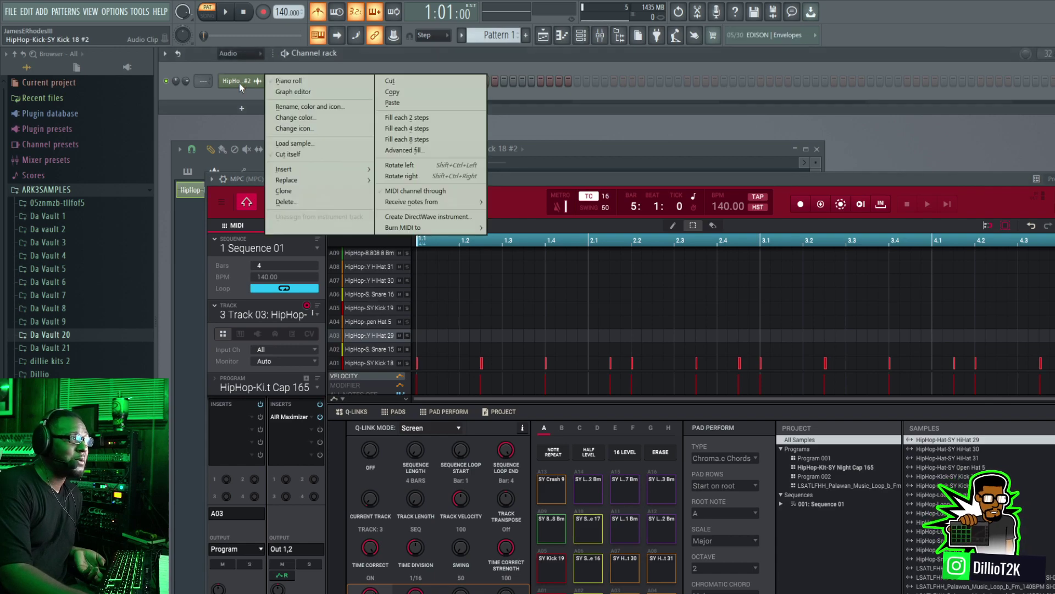
left_click(304, 200)
left_click(591, 334)
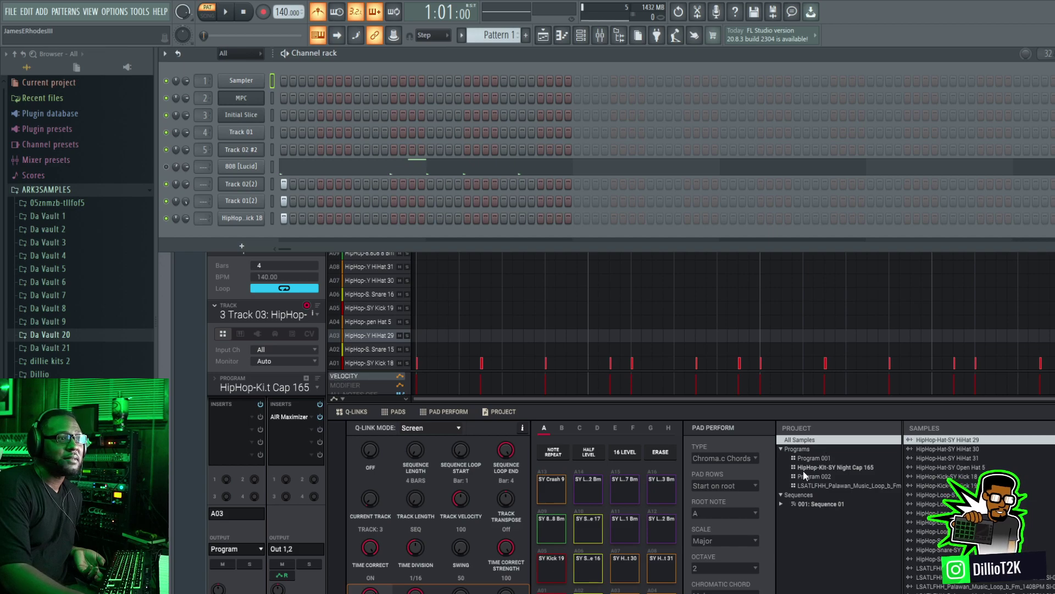
Step: Export the kick track's audio again into another new channel and inspect its sample in the channel settings
left_click(775, 413)
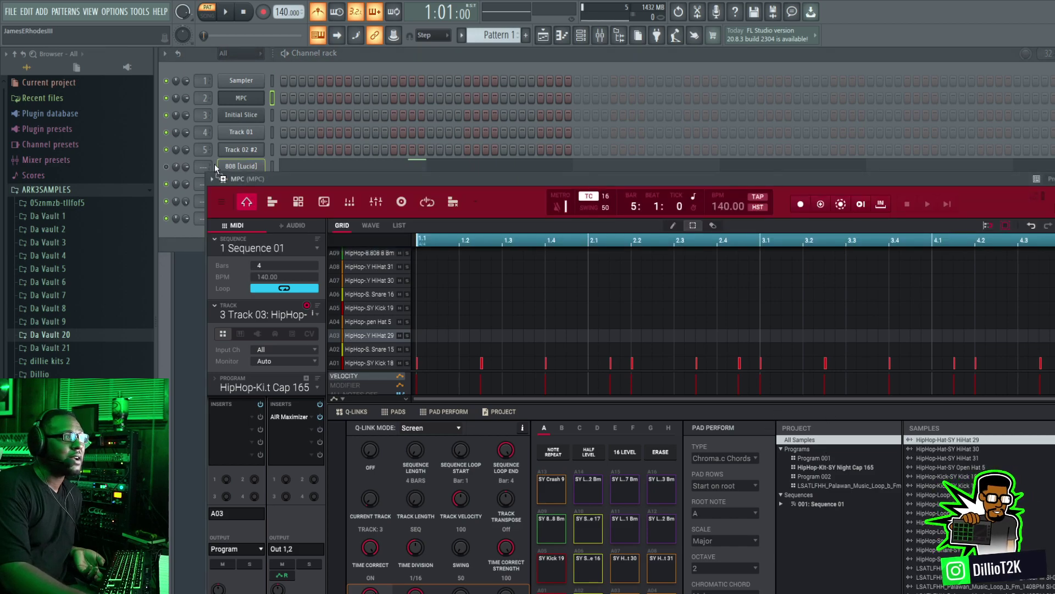
left_click(196, 232)
left_click(249, 236)
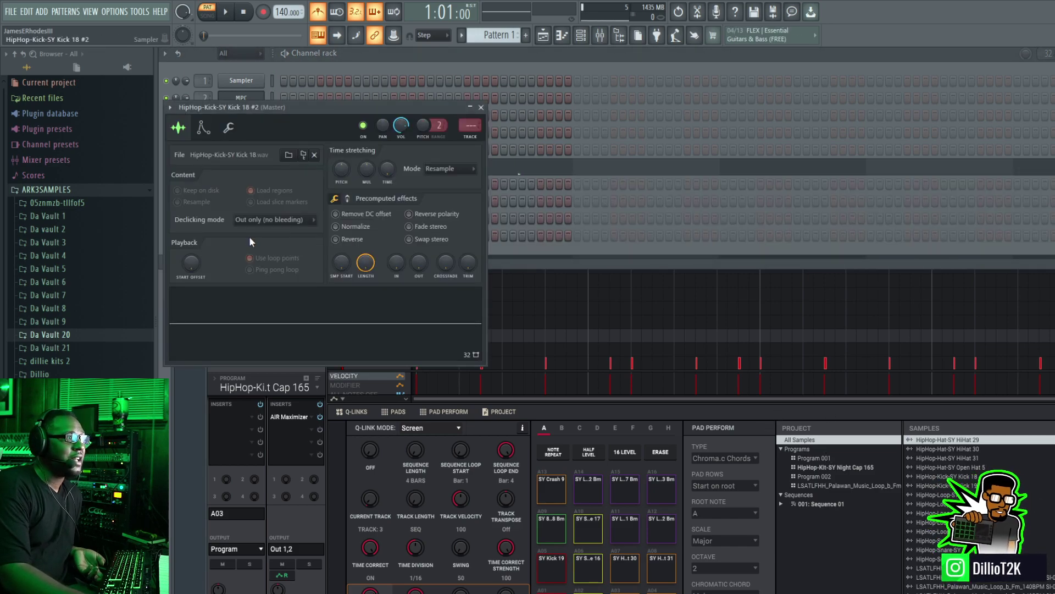
left_click(341, 519)
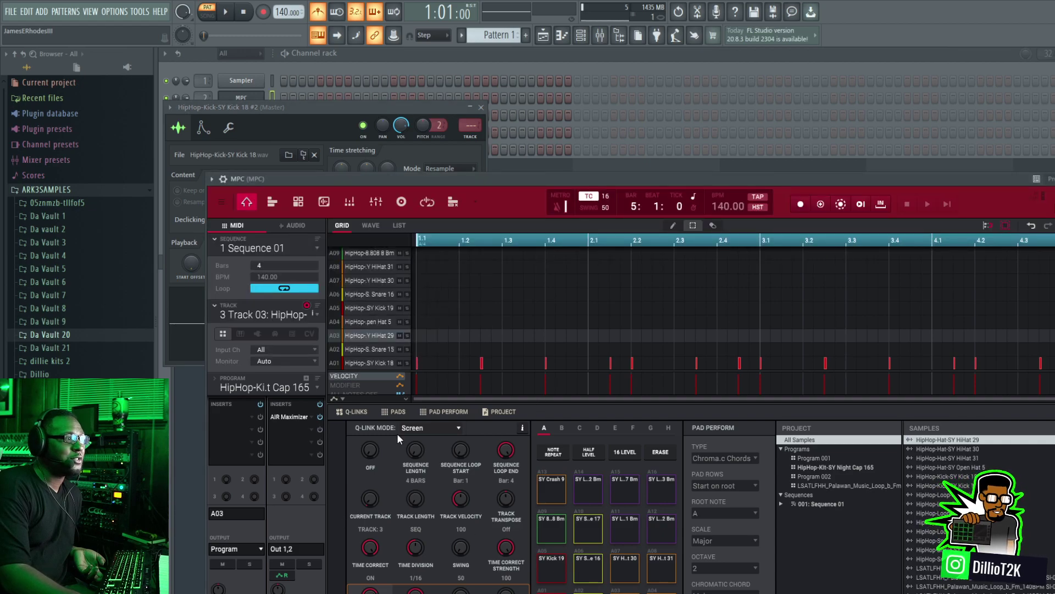
Step: Check the 808 [Lucid] piano roll, play the pattern to hear the kick track and close the kick sample channel's settings
left_click(562, 35)
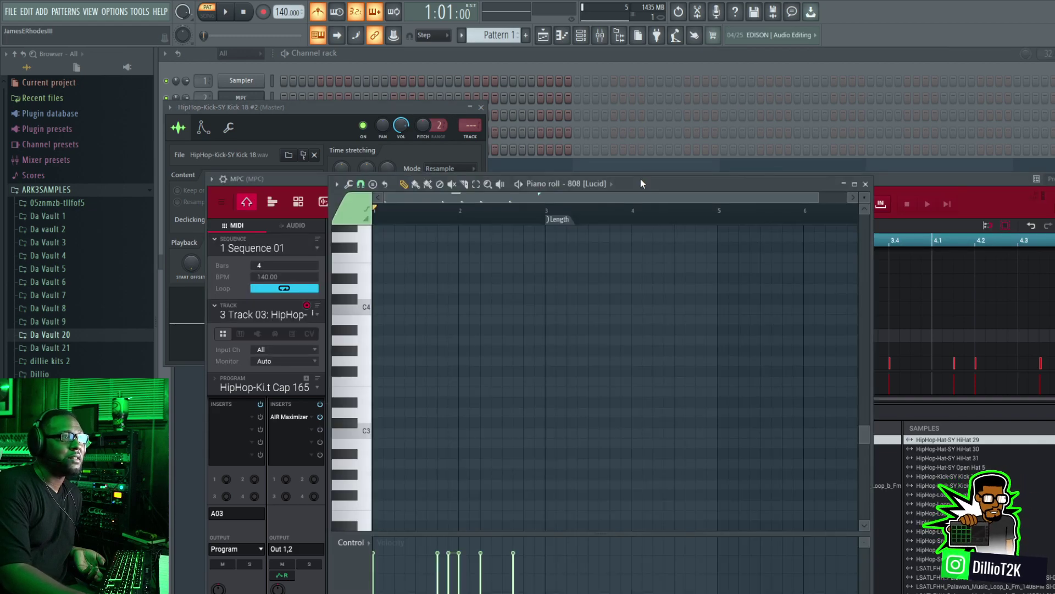
left_click(866, 184)
left_click_drag(796, 181, 821, 92)
key("space")
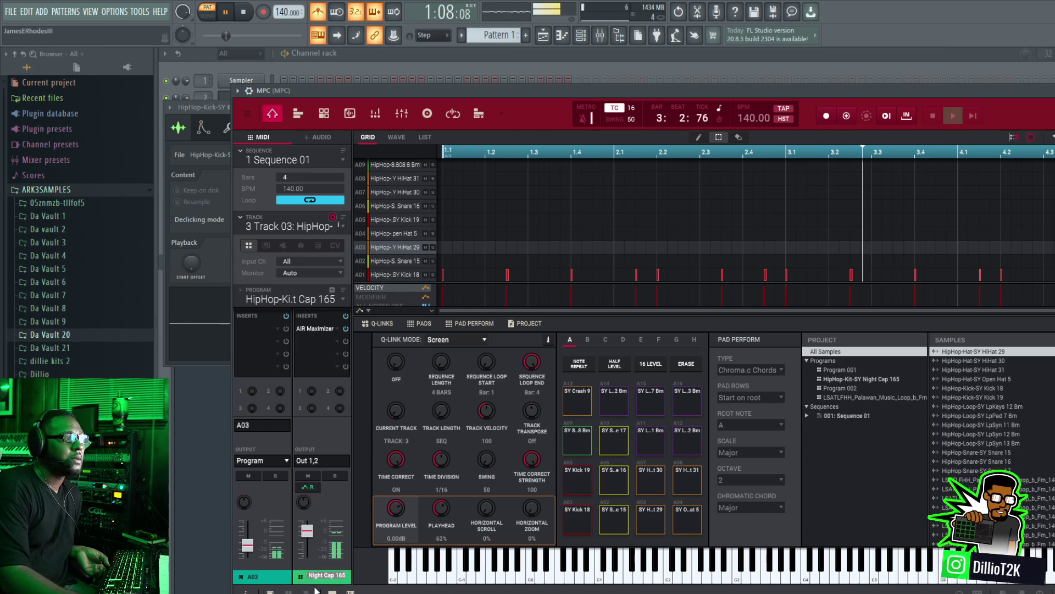
left_click_drag(837, 86, 702, 139)
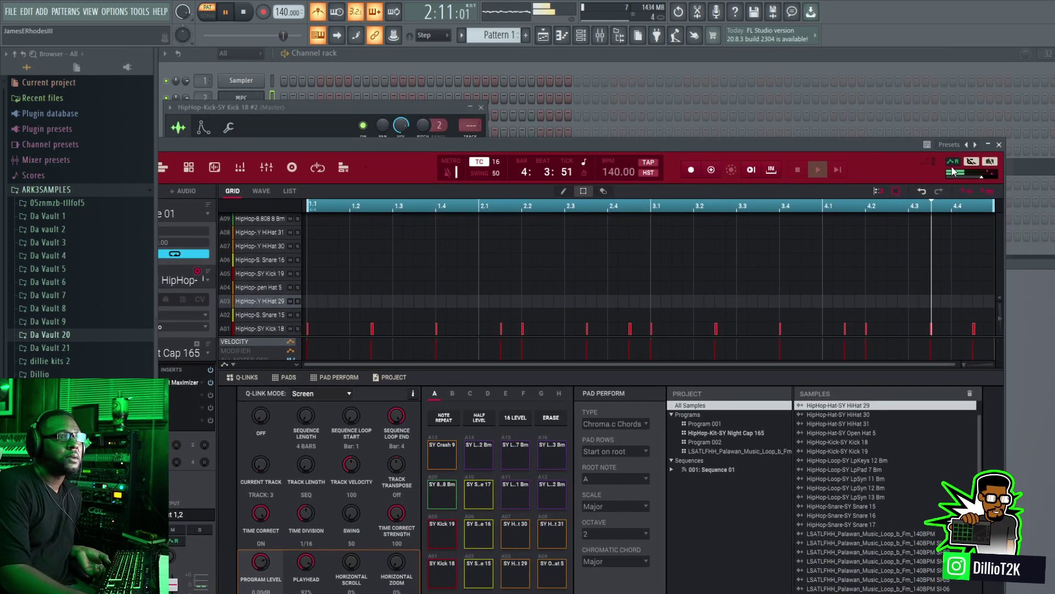
left_click_drag(798, 162, 696, 281)
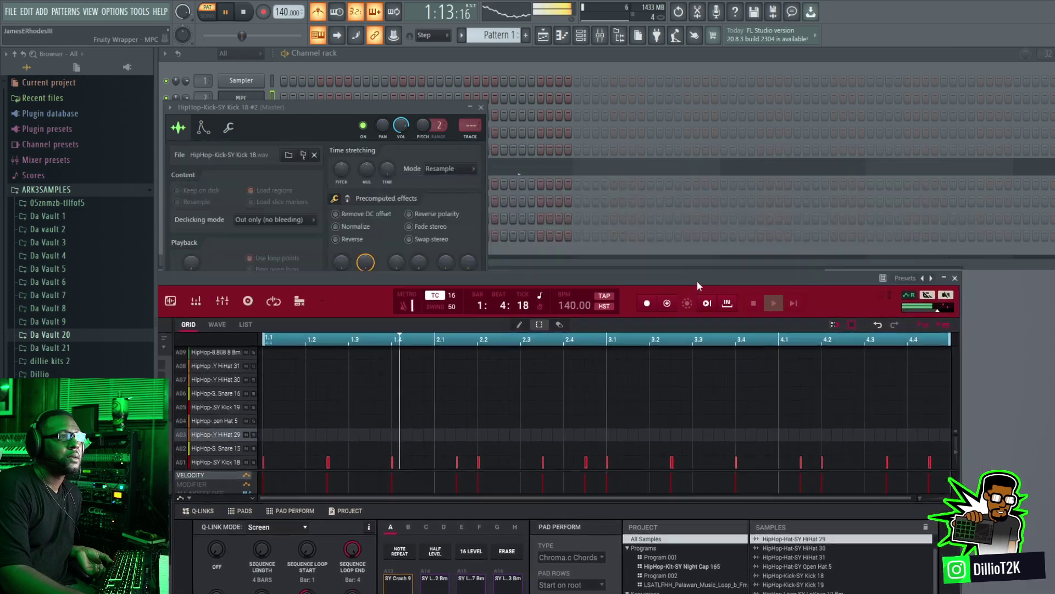
left_click(481, 107)
key("space")
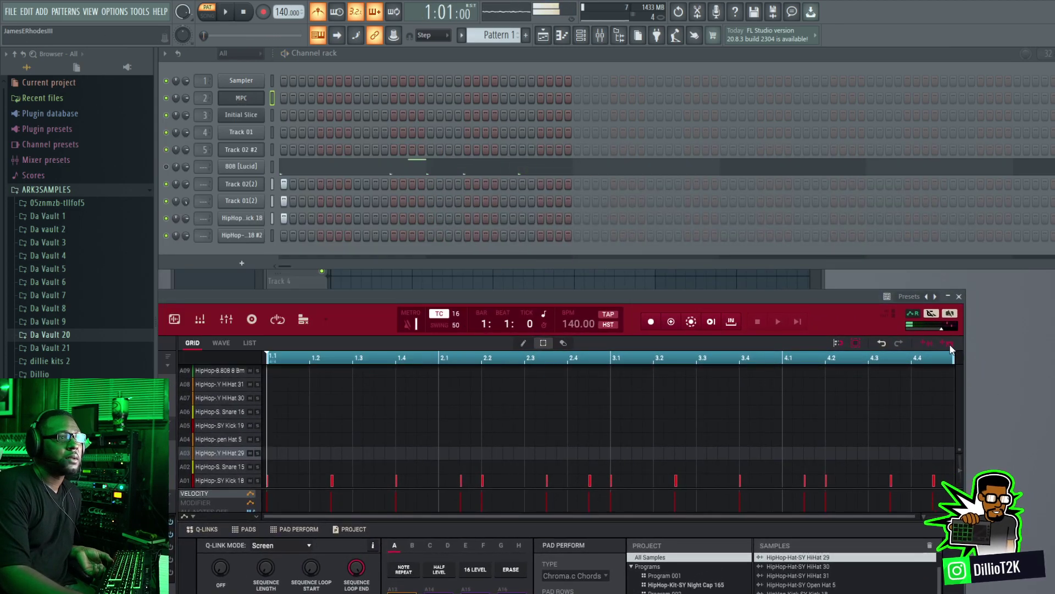
Step: Export the kick track's MIDI into a new Sampler channel and load the track's exported audio onto that channel
left_click_drag(252, 251, 251, 252)
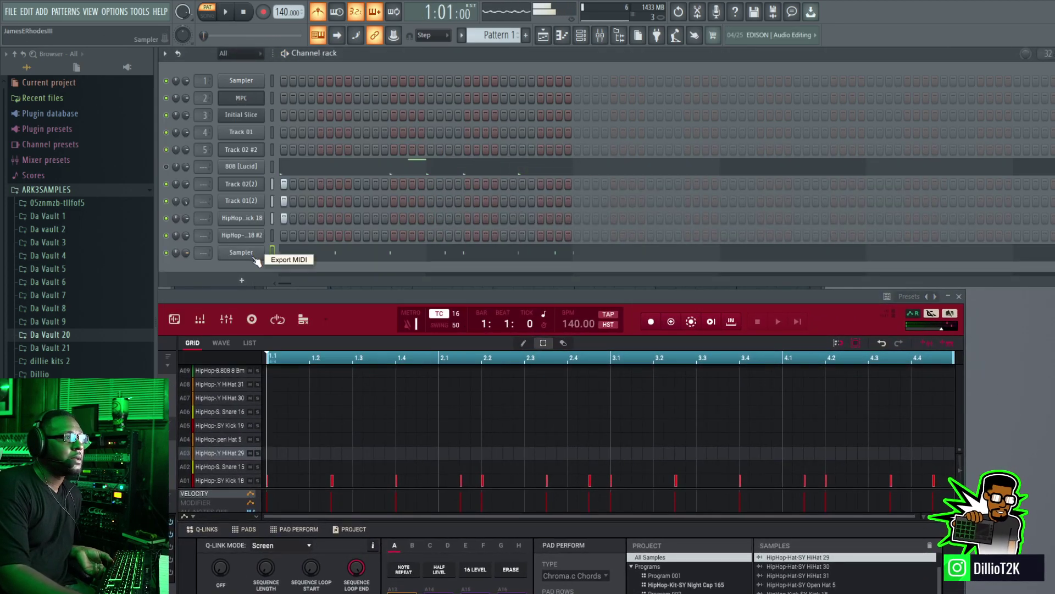
left_click_drag(926, 343, 929, 342)
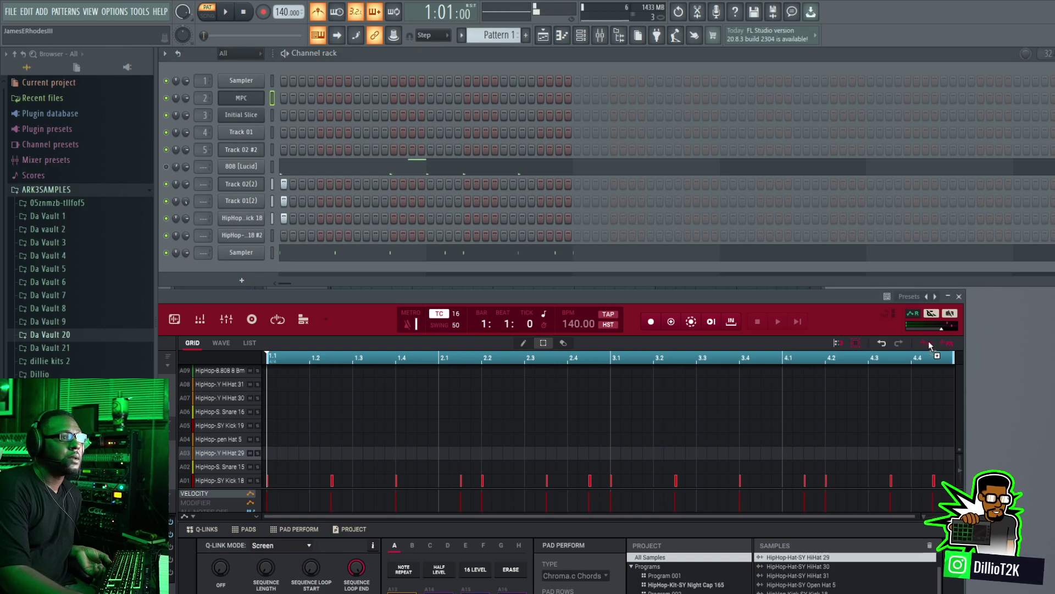
left_click_drag(282, 267, 248, 254)
left_click(250, 256)
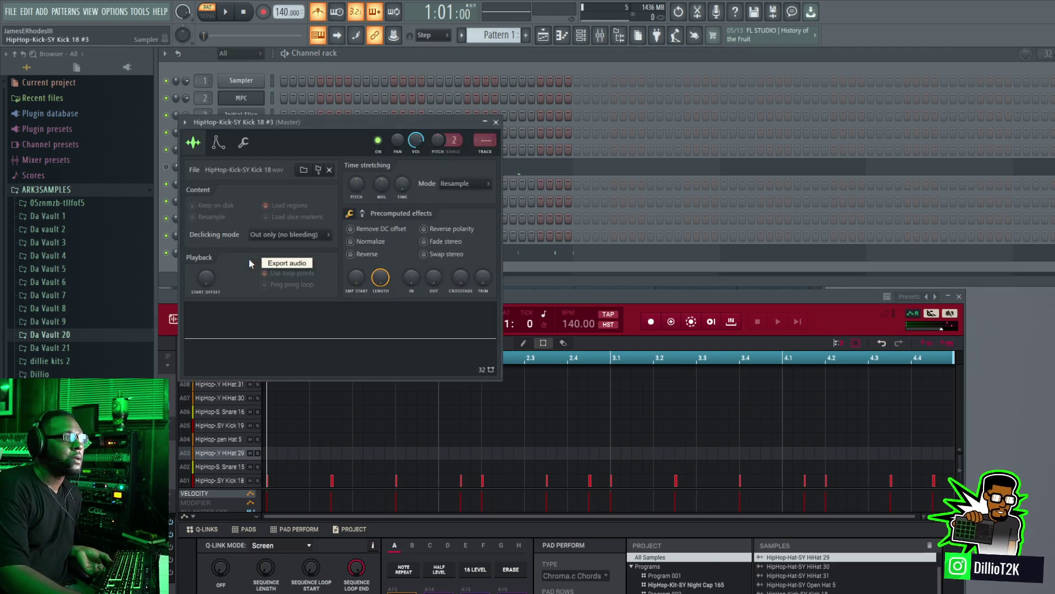
Step: Switch the MPC to the snare track, play it briefly and close the kick sample channel's settings
left_click(896, 333)
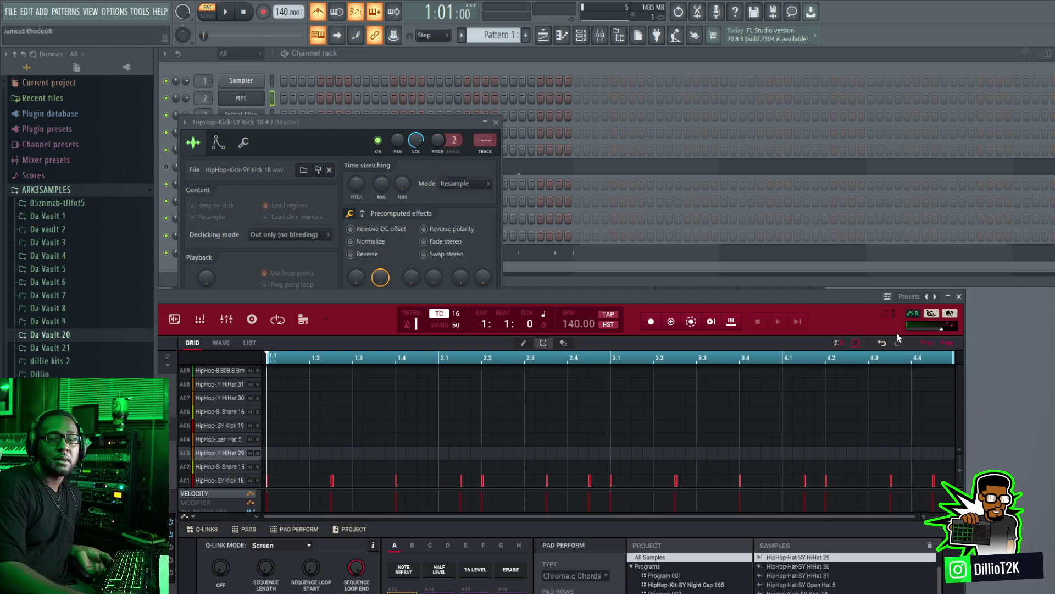
key("Down")
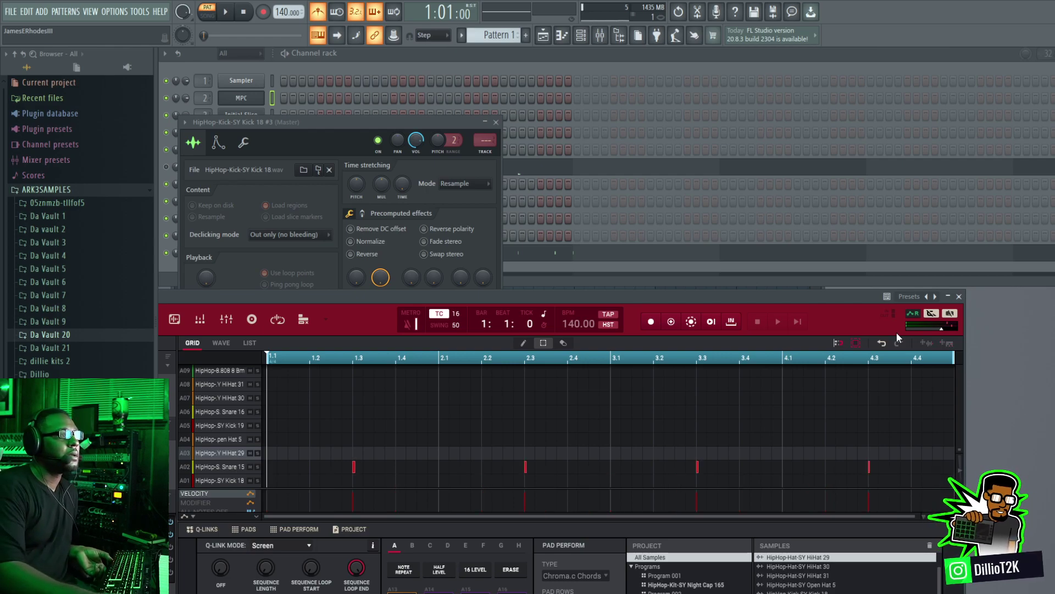
key("space")
key("space")
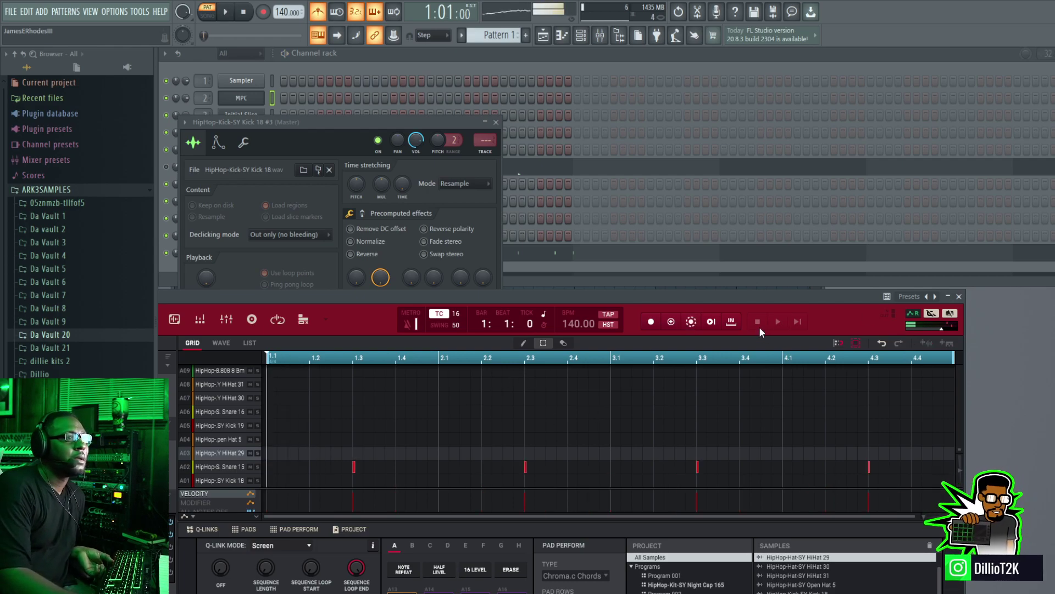
left_click(496, 122)
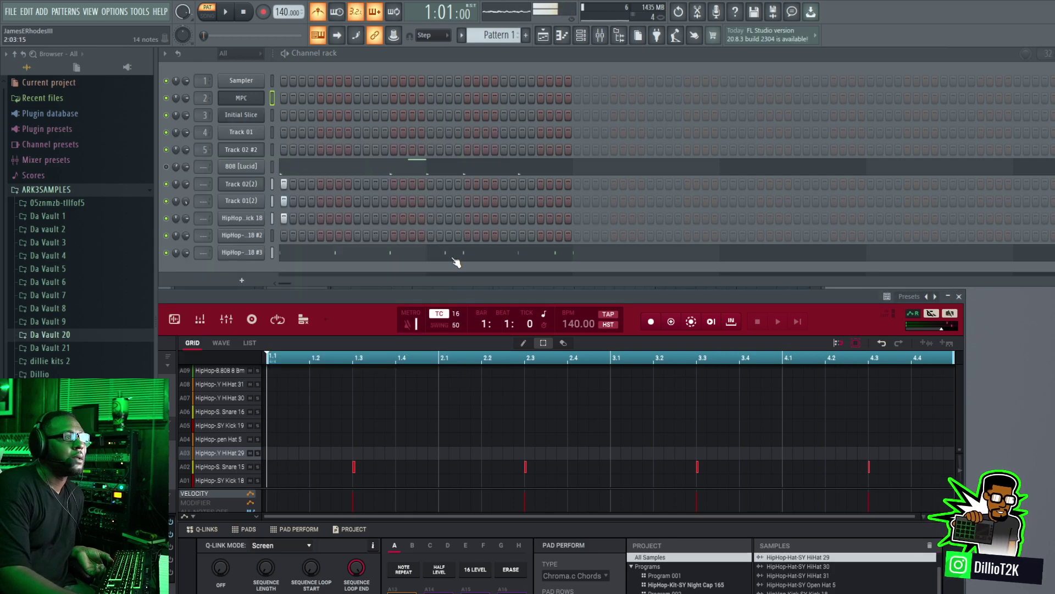
Step: Export the snare track's audio into a new channel below the kick channels, close its settings and stop playback
left_click(926, 342)
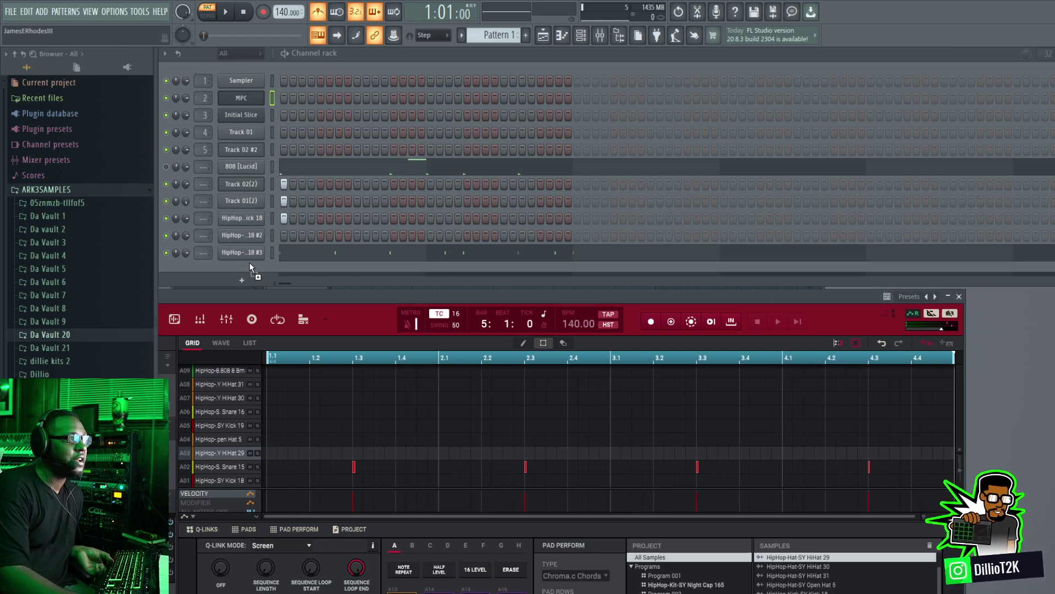
left_click_drag(249, 262, 252, 268)
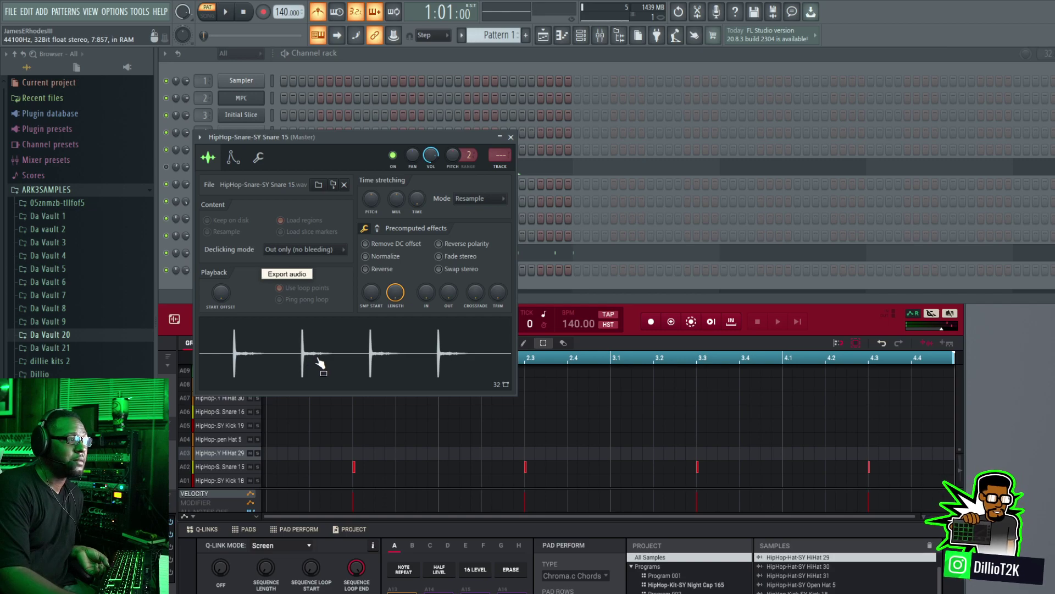
left_click(511, 137)
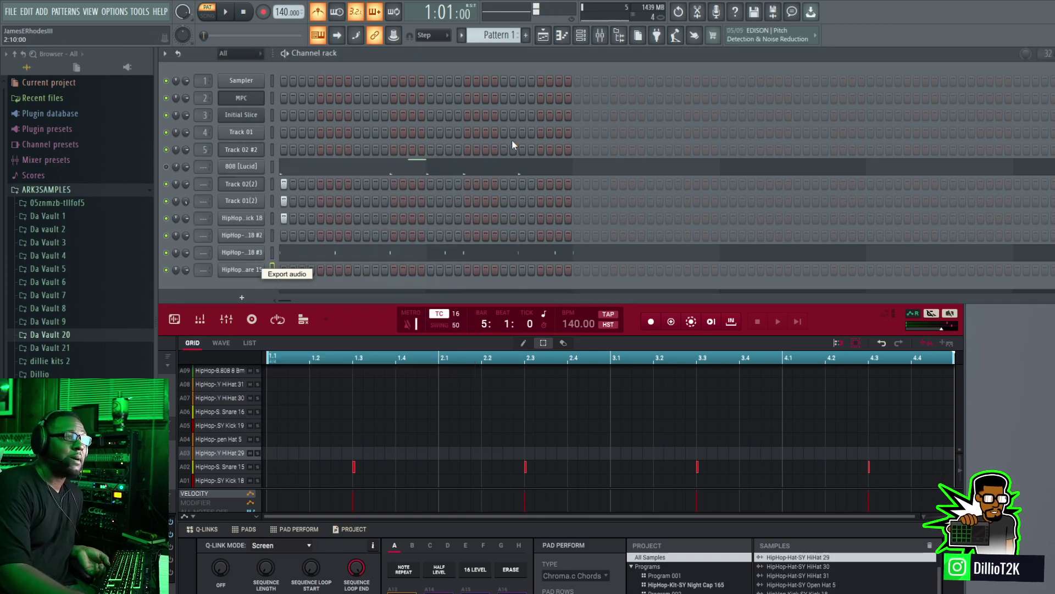
left_click(243, 14)
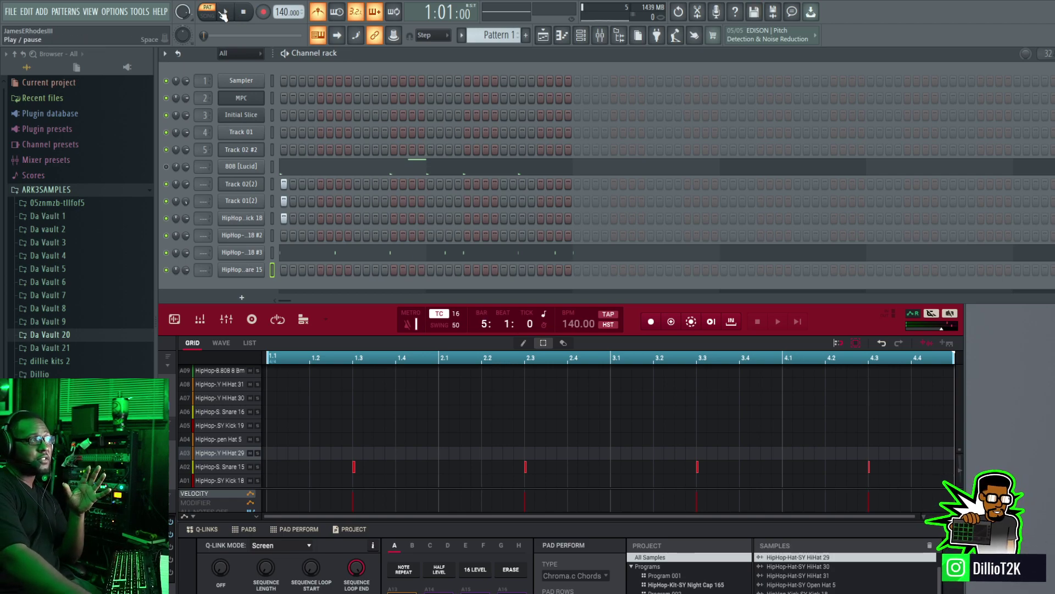
Step: Switch playback to song mode, look over the playlist arrangement and close it
key("l")
left_click(543, 35)
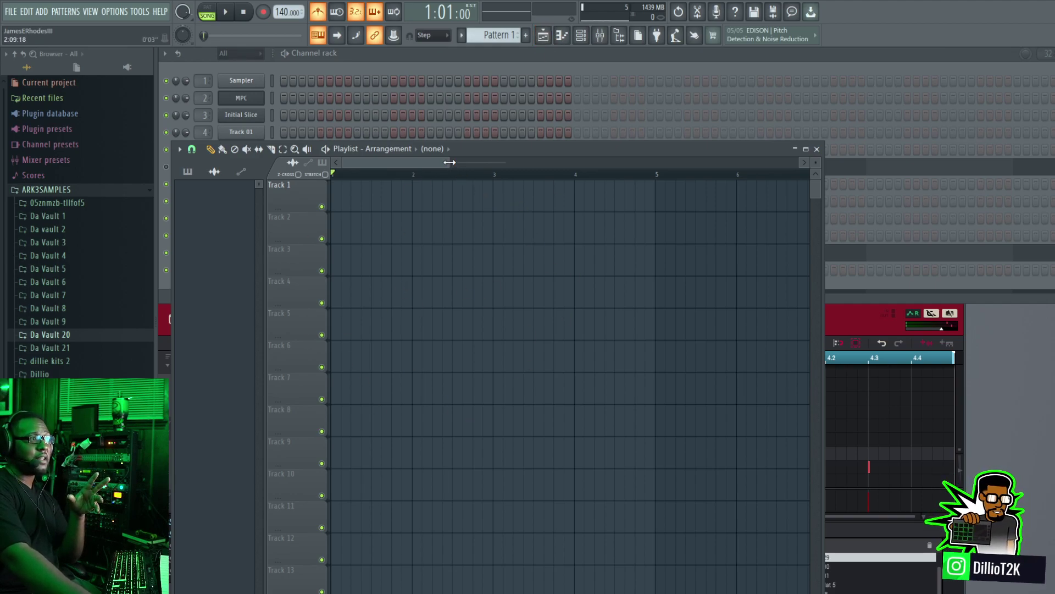
left_click_drag(449, 162, 588, 177)
right_click(642, 202)
right_click(557, 202)
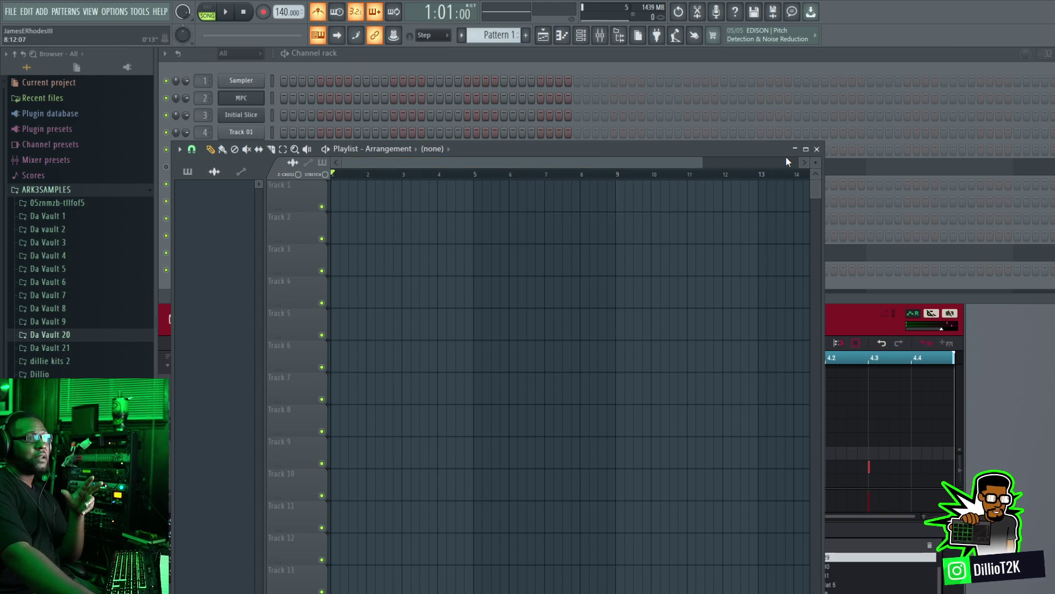
left_click(816, 148)
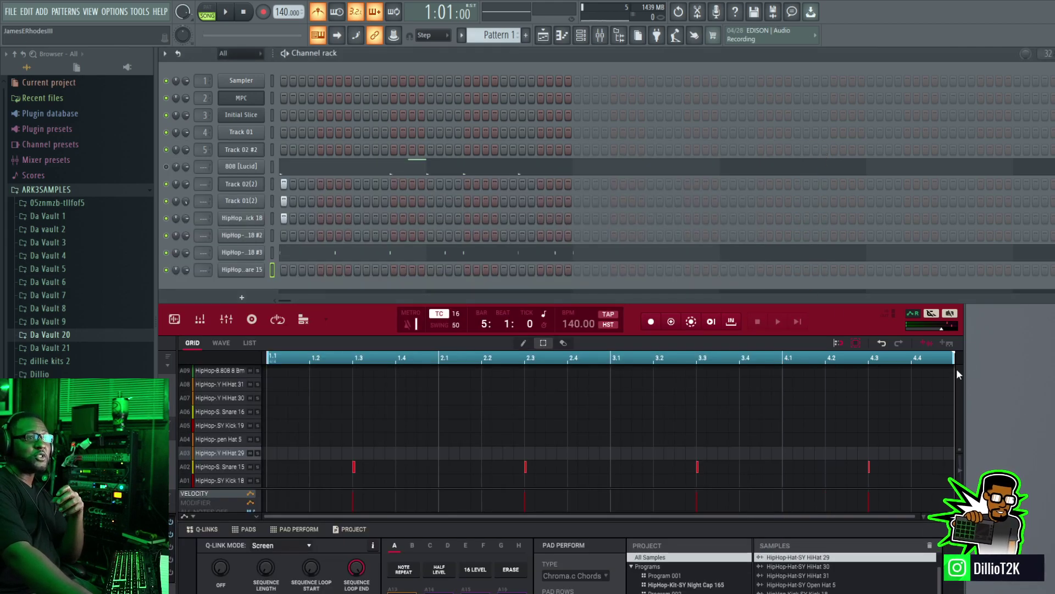